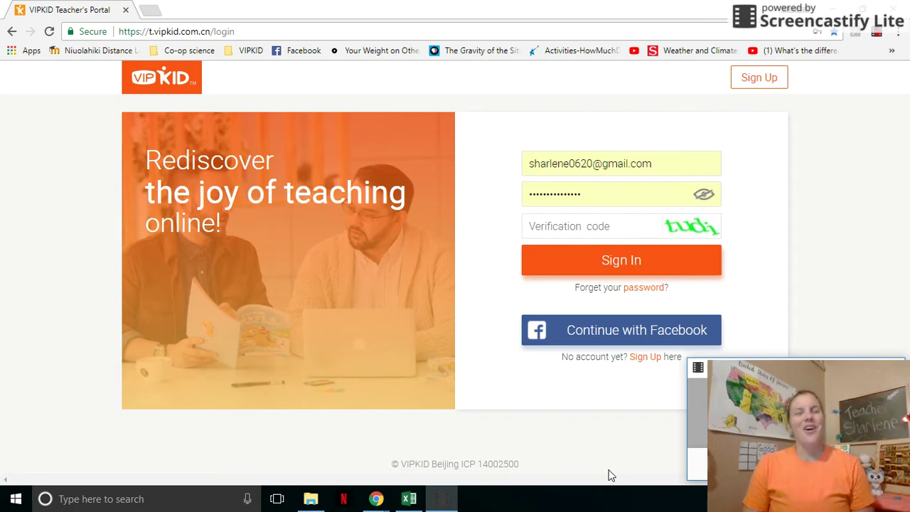
Step: Enter the verification code and sign in to the teacher portal
{"action": "left_click", "coordinate": [543, 224]}
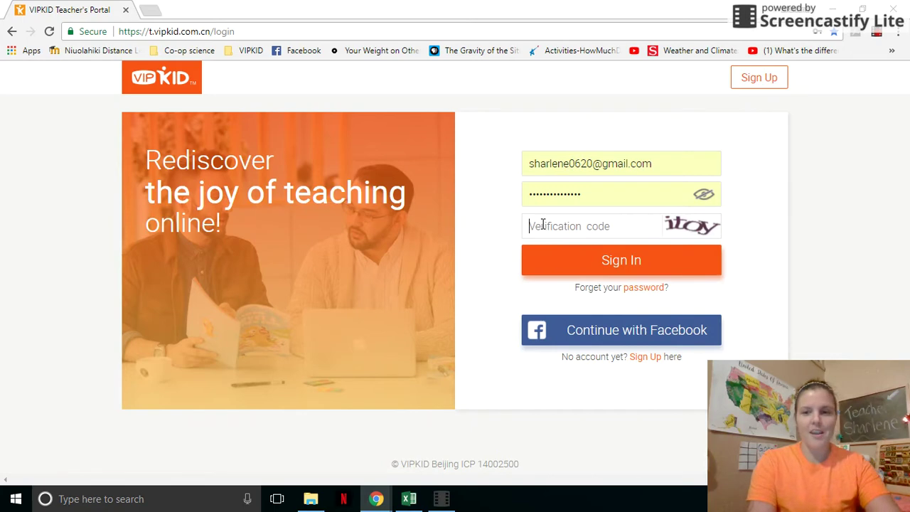
{"action": "type", "text": "ito"}
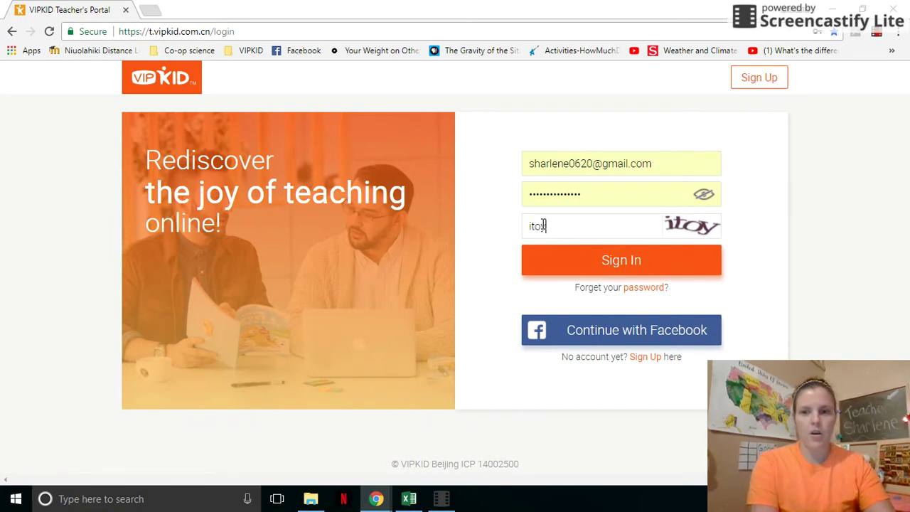
{"action": "key", "text": "Return"}
{"action": "type", "text": "y"}
{"action": "key", "text": "Return"}
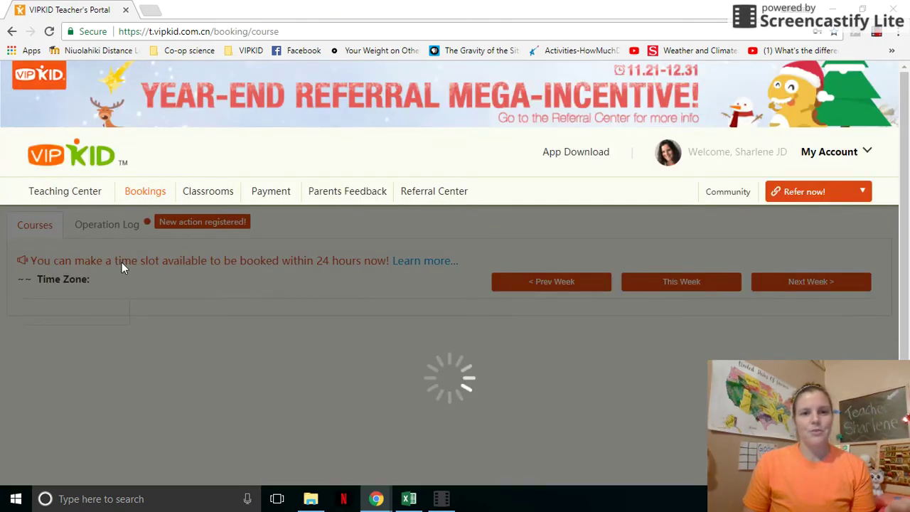
Step: Look over the bookings calendar for the week of 2017-11-27 to 2017-12-03
{"action": "scroll", "coordinate": [122, 262], "scroll_direction": "down", "scroll_amount": 3}
{"action": "scroll", "coordinate": [122, 268], "scroll_direction": "up", "scroll_amount": 3}
{"action": "scroll", "coordinate": [122, 262], "scroll_direction": "down", "scroll_amount": 3}
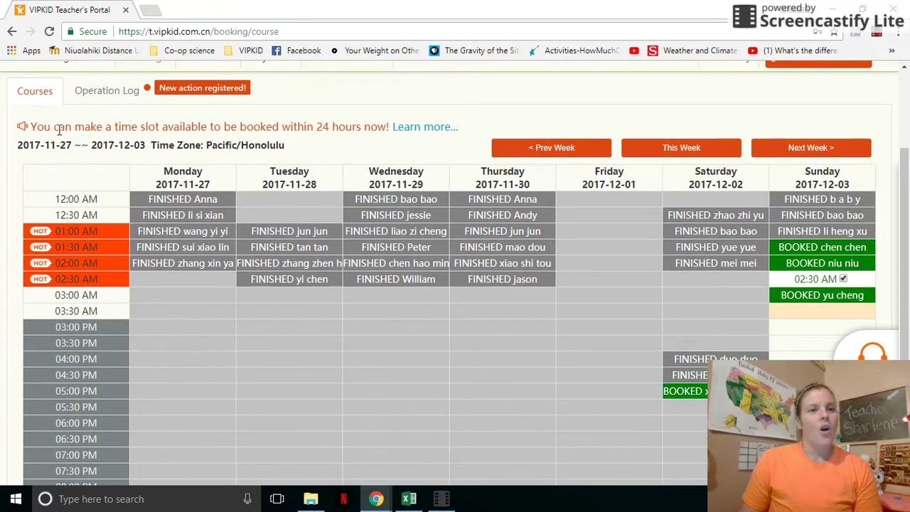
{"action": "scroll", "coordinate": [89, 196], "scroll_direction": "up", "scroll_amount": 3}
{"action": "left_click", "coordinate": [52, 192]}
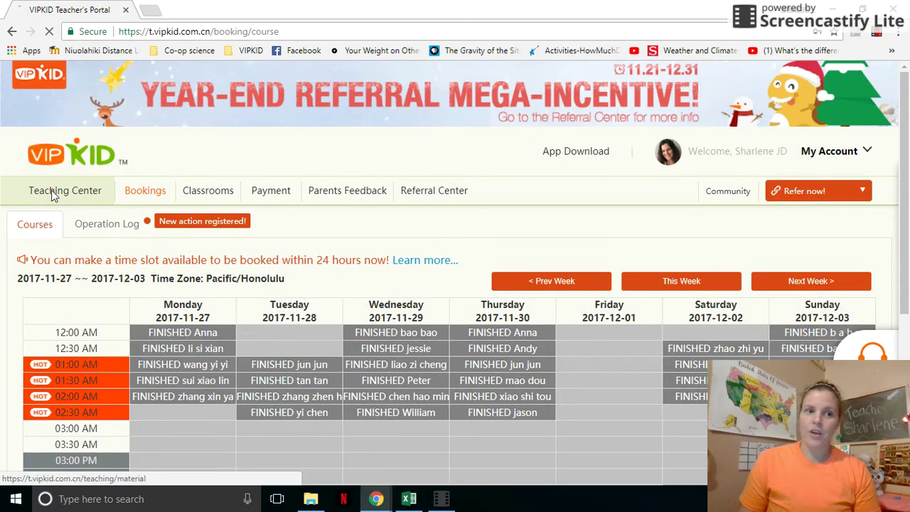
Step: Browse the Must Read, Theory, Trial Class and Teaching Skills lists down to the final videos
{"action": "scroll", "coordinate": [53, 193], "scroll_direction": "down", "scroll_amount": 5}
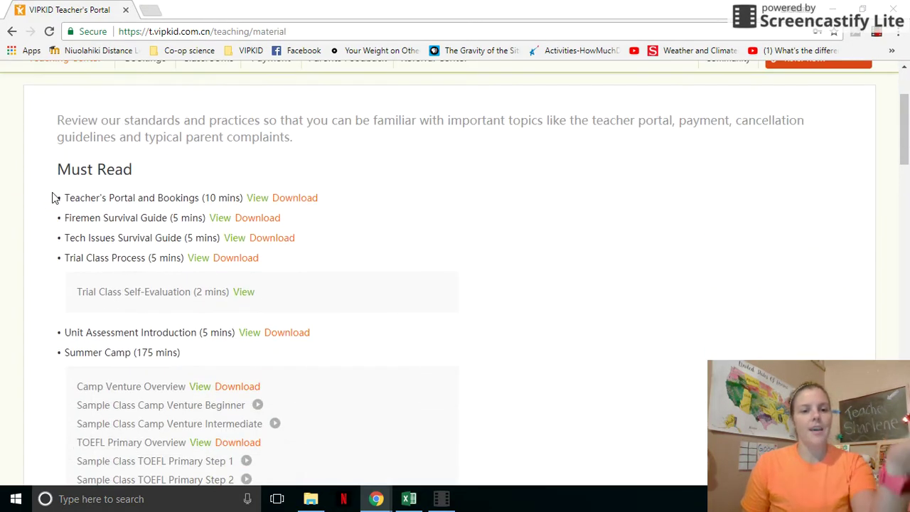
{"action": "scroll", "coordinate": [52, 193], "scroll_direction": "down", "scroll_amount": 14}
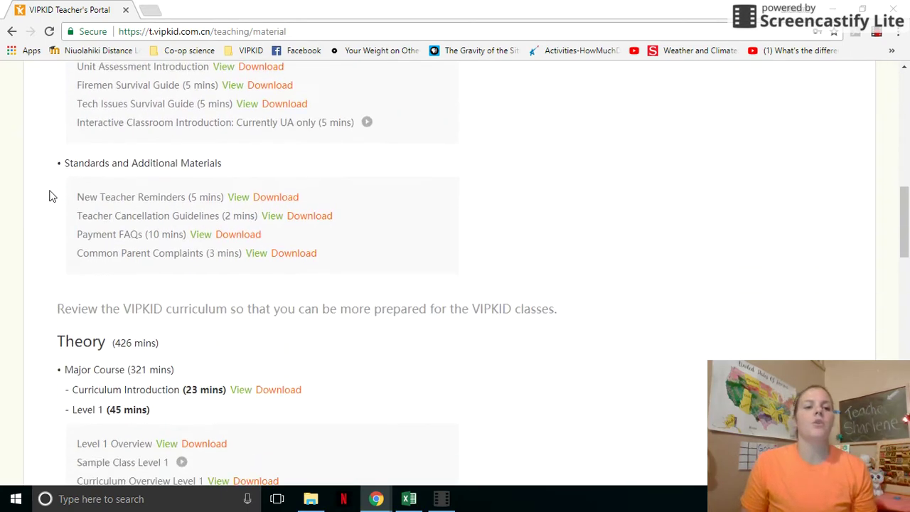
{"action": "scroll", "coordinate": [50, 195], "scroll_direction": "down", "scroll_amount": 1}
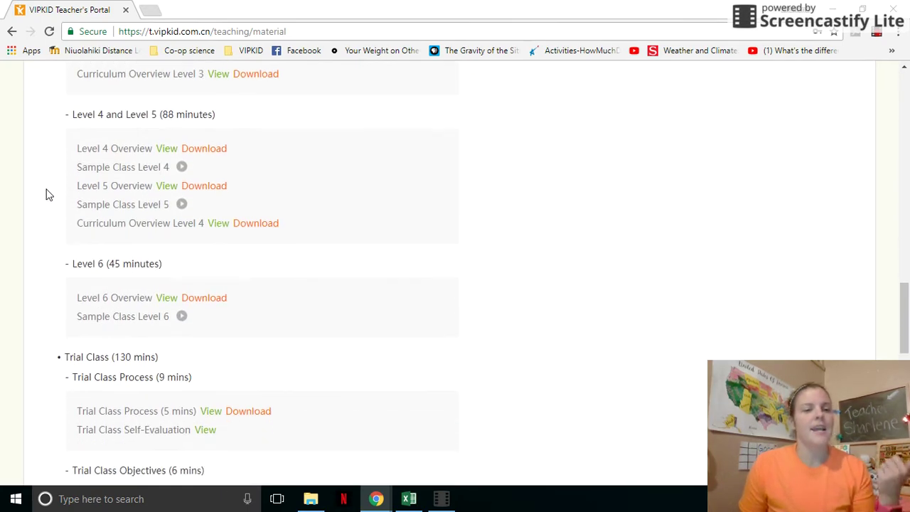
{"action": "scroll", "coordinate": [94, 201], "scroll_direction": "down", "scroll_amount": 1}
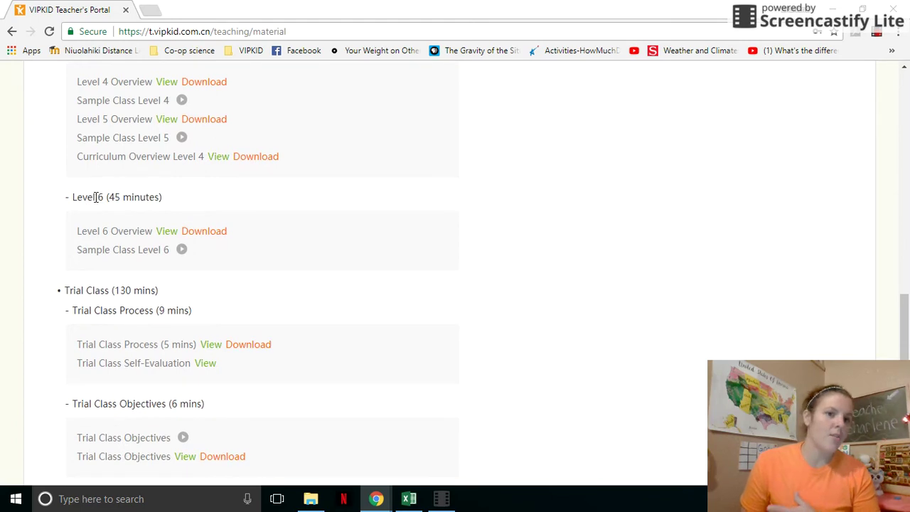
{"action": "scroll", "coordinate": [95, 199], "scroll_direction": "down", "scroll_amount": 1}
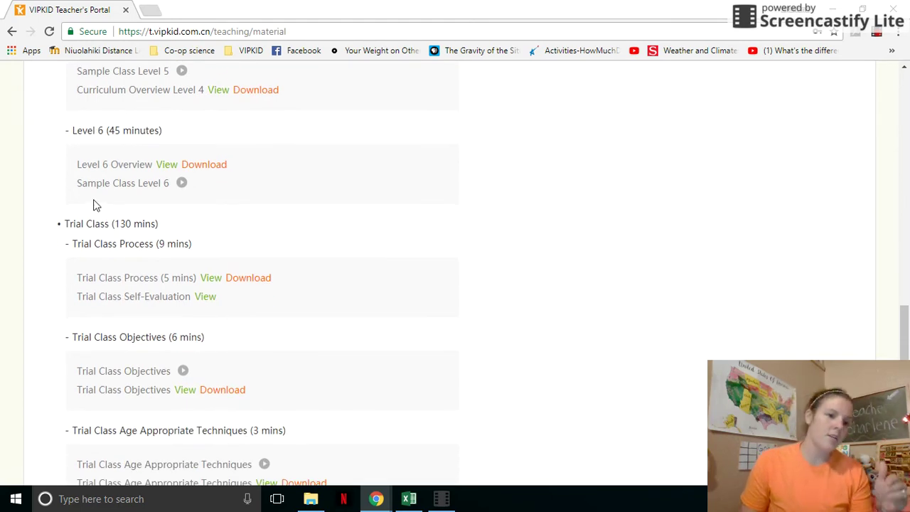
{"action": "scroll", "coordinate": [96, 204], "scroll_direction": "down", "scroll_amount": 3}
{"action": "scroll", "coordinate": [96, 202], "scroll_direction": "down", "scroll_amount": 3}
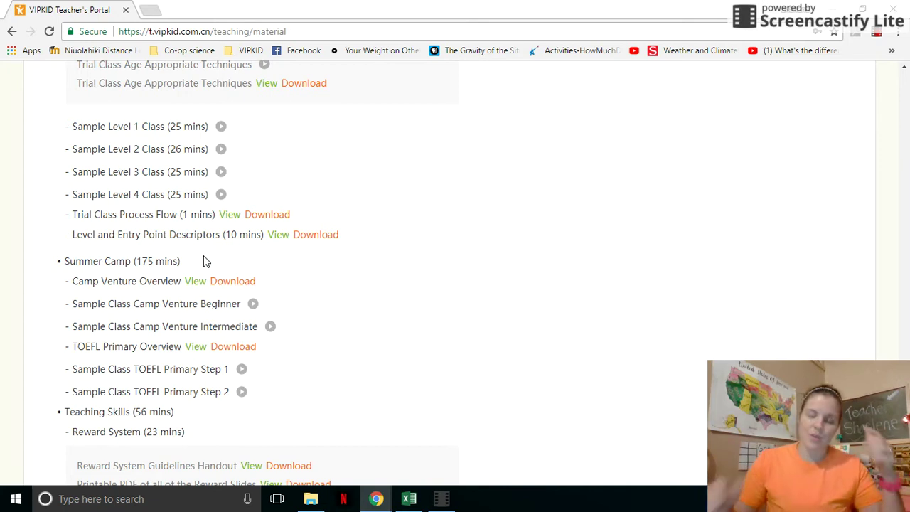
{"action": "scroll", "coordinate": [178, 217], "scroll_direction": "up", "scroll_amount": 15}
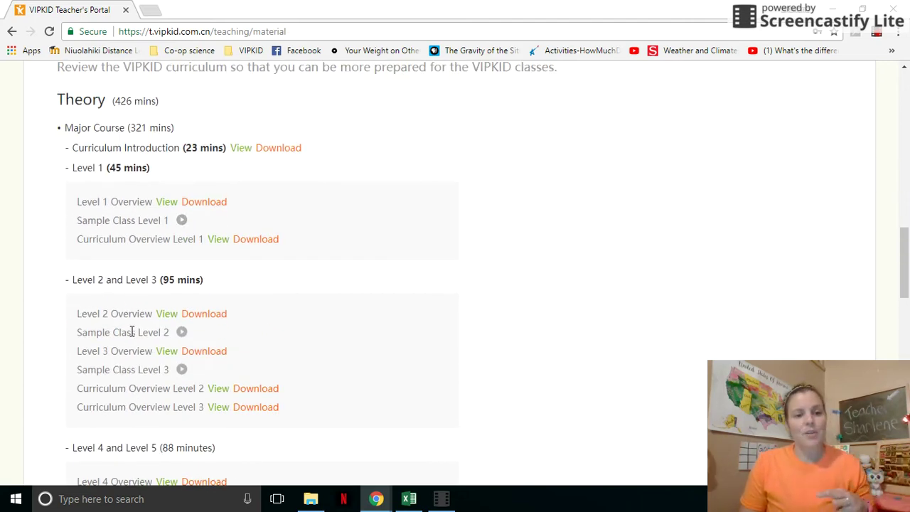
{"action": "scroll", "coordinate": [144, 383], "scroll_direction": "down", "scroll_amount": 2}
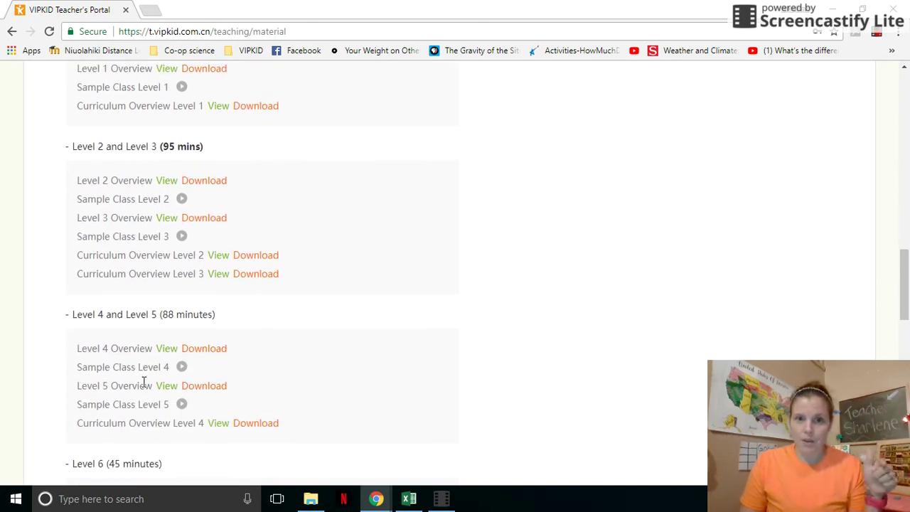
{"action": "scroll", "coordinate": [143, 383], "scroll_direction": "down", "scroll_amount": 9}
{"action": "scroll", "coordinate": [143, 383], "scroll_direction": "down", "scroll_amount": 2}
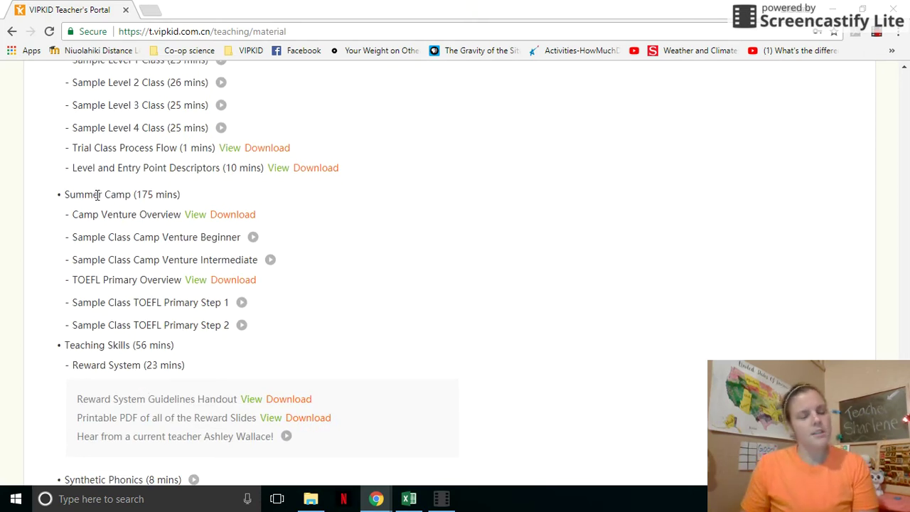
{"action": "scroll", "coordinate": [96, 196], "scroll_direction": "down", "scroll_amount": 2}
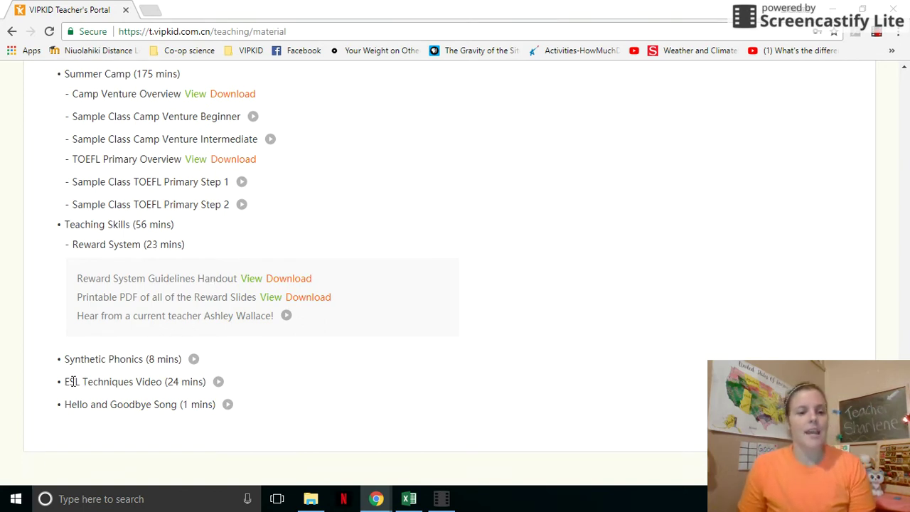
{"action": "left_click_drag", "start_coordinate": [75, 298], "coordinate": [257, 295]}
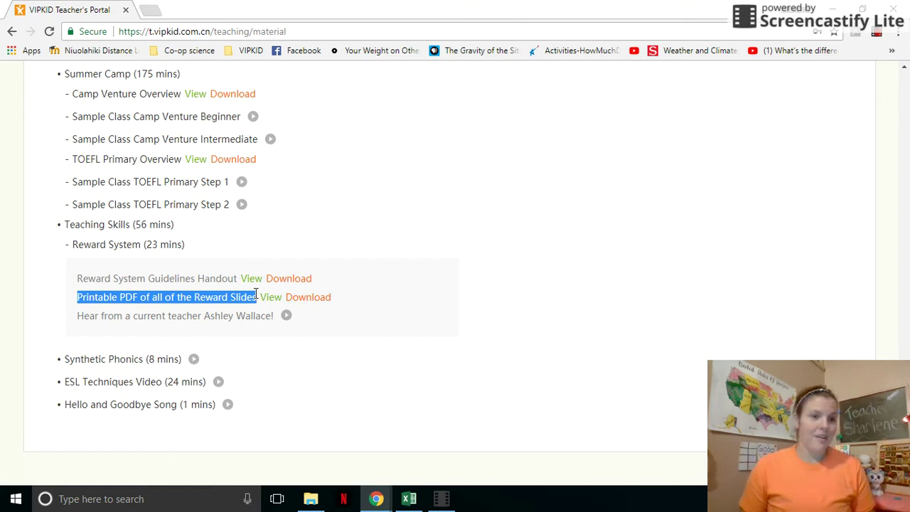
{"action": "left_click_drag", "start_coordinate": [65, 404], "coordinate": [184, 403]}
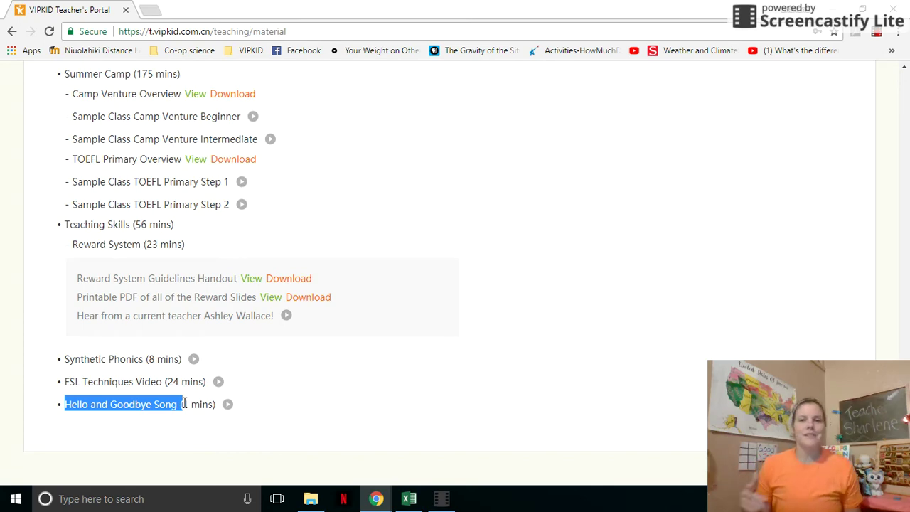
{"action": "scroll", "coordinate": [363, 374], "scroll_direction": "up", "scroll_amount": 15}
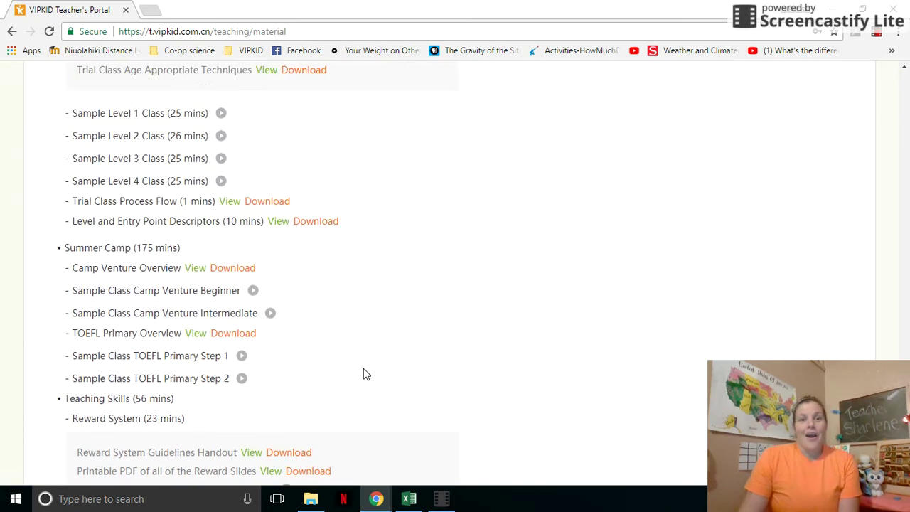
{"action": "scroll", "coordinate": [363, 374], "scroll_direction": "up", "scroll_amount": 5}
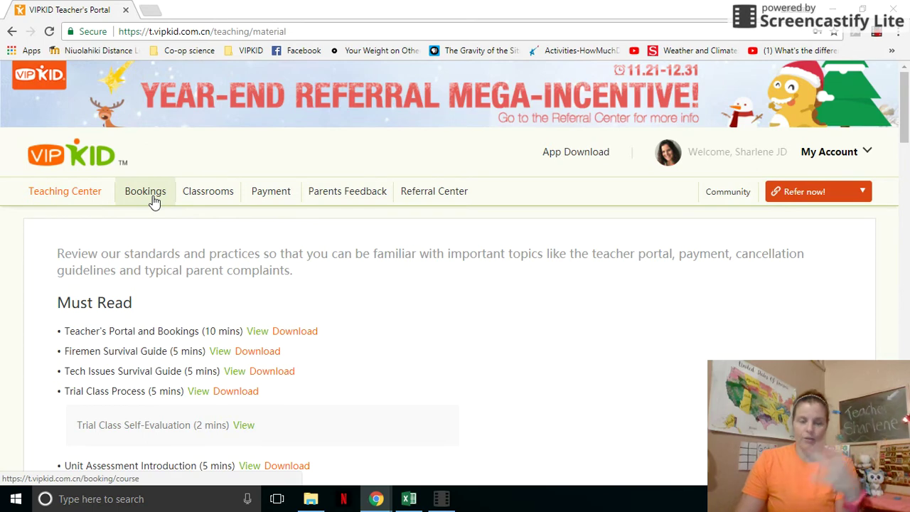
Step: Go back to Bookings and advance the calendar to the week of 2017-12-04 to 2017-12-10
{"action": "left_click", "coordinate": [153, 201]}
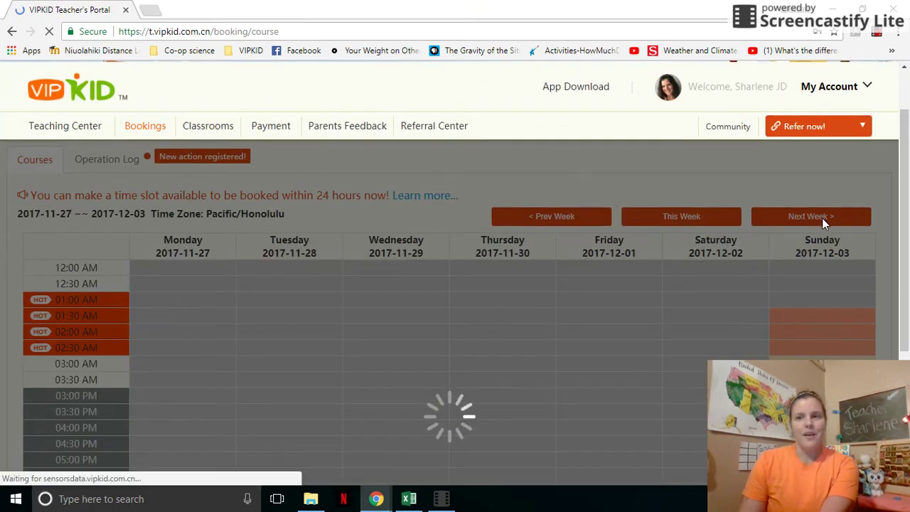
{"action": "scroll", "coordinate": [704, 186], "scroll_direction": "down", "scroll_amount": 3}
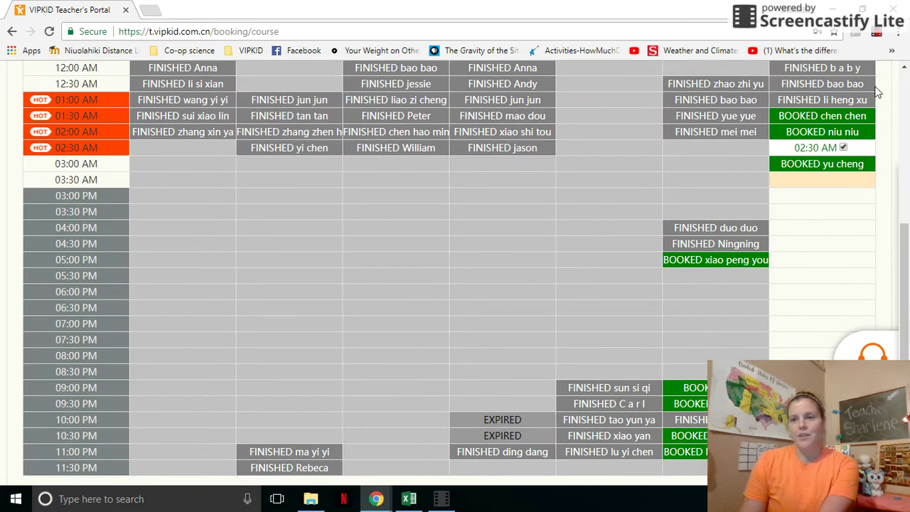
{"action": "scroll", "coordinate": [704, 187], "scroll_direction": "up", "scroll_amount": 1}
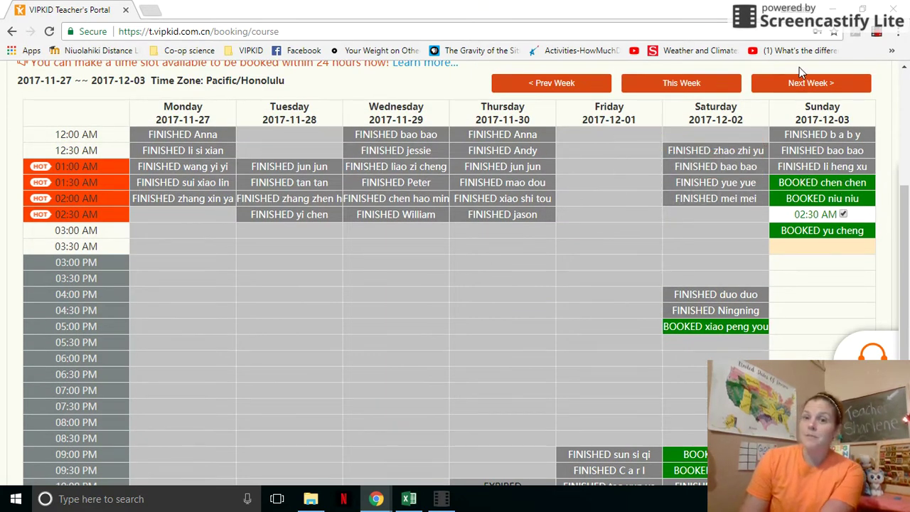
{"action": "left_click", "coordinate": [793, 84]}
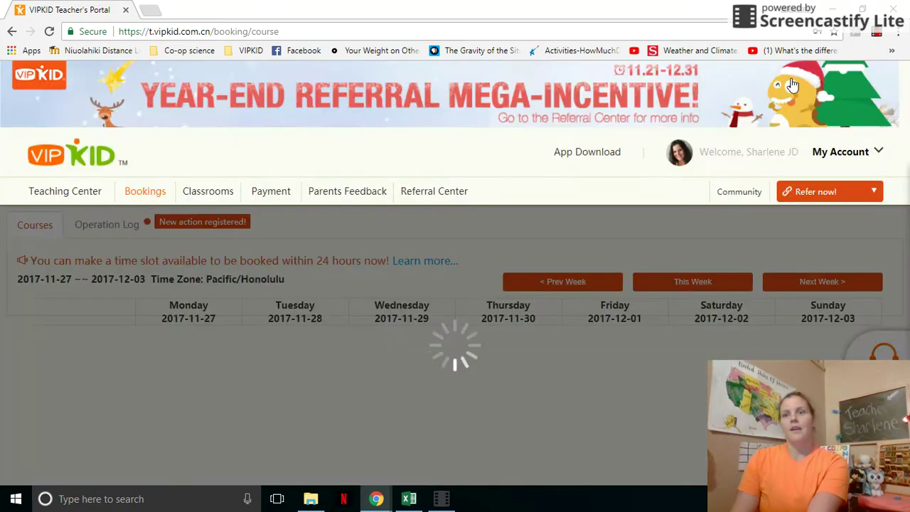
{"action": "scroll", "coordinate": [793, 84], "scroll_direction": "down", "scroll_amount": 1}
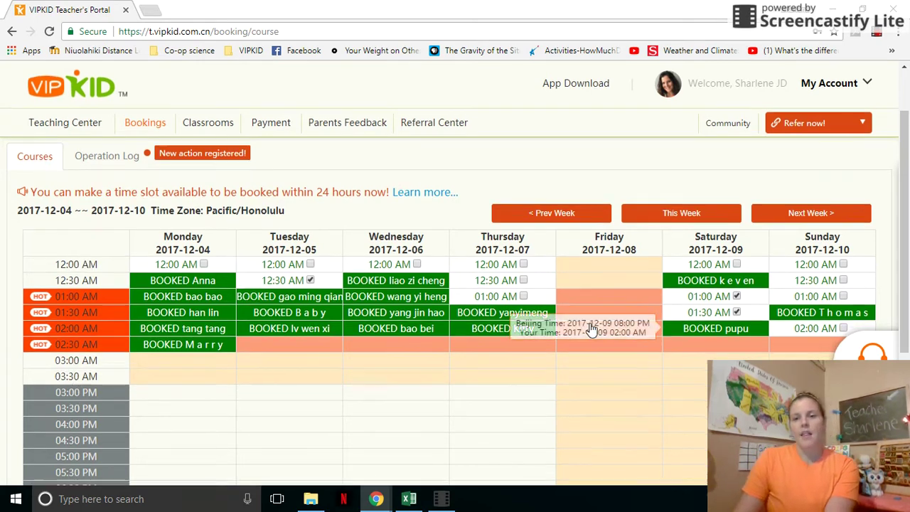
{"action": "scroll", "coordinate": [578, 146], "scroll_direction": "down", "scroll_amount": 3}
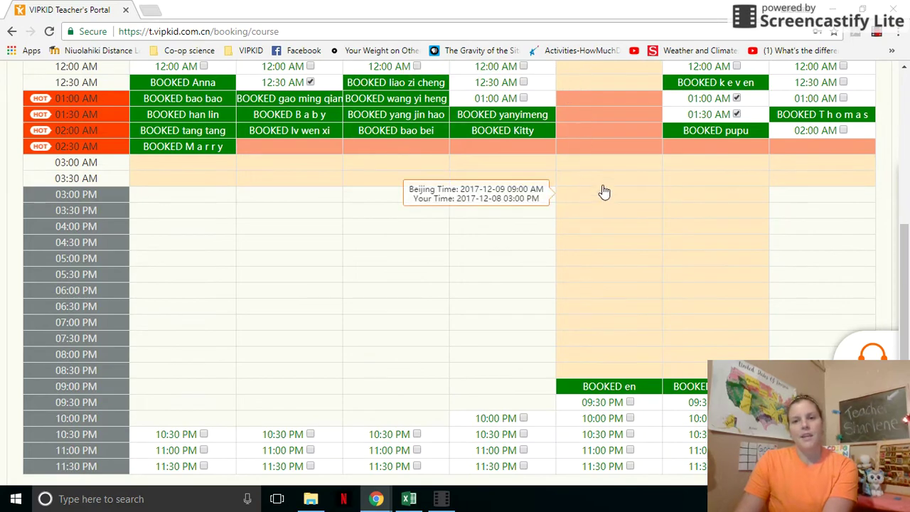
{"action": "scroll", "coordinate": [565, 255], "scroll_direction": "up", "scroll_amount": 3}
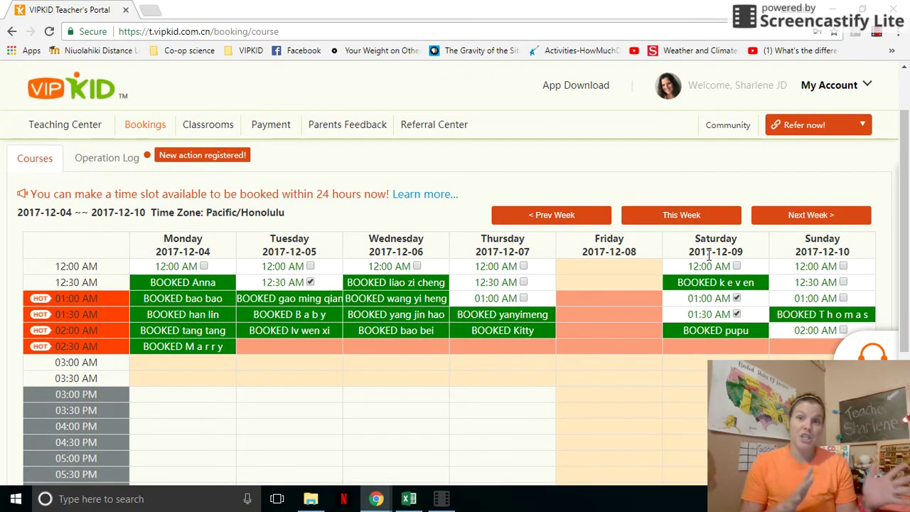
{"action": "scroll", "coordinate": [669, 270], "scroll_direction": "down", "scroll_amount": 3}
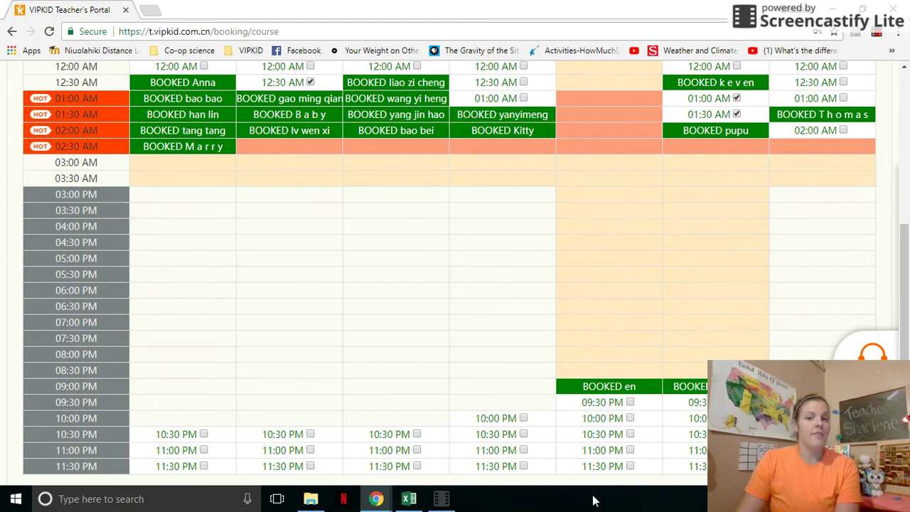
{"action": "scroll", "coordinate": [620, 312], "scroll_direction": "up", "scroll_amount": 1}
{"action": "scroll", "coordinate": [621, 312], "scroll_direction": "up", "scroll_amount": 4}
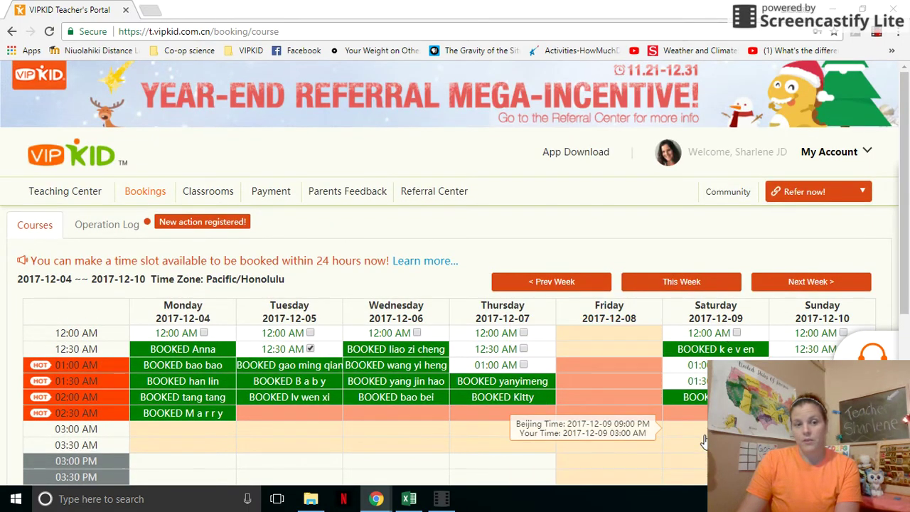
{"action": "scroll", "coordinate": [704, 437], "scroll_direction": "down", "scroll_amount": 4}
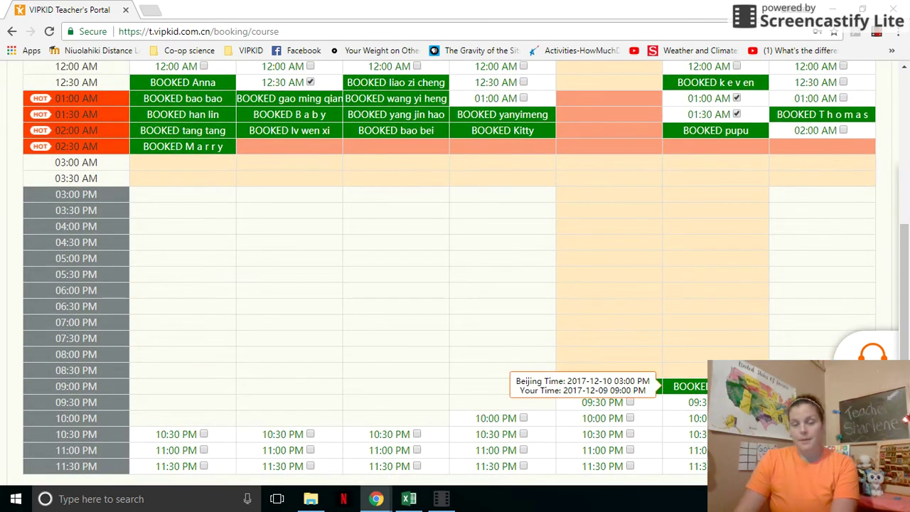
{"action": "scroll", "coordinate": [592, 131], "scroll_direction": "up", "scroll_amount": 1}
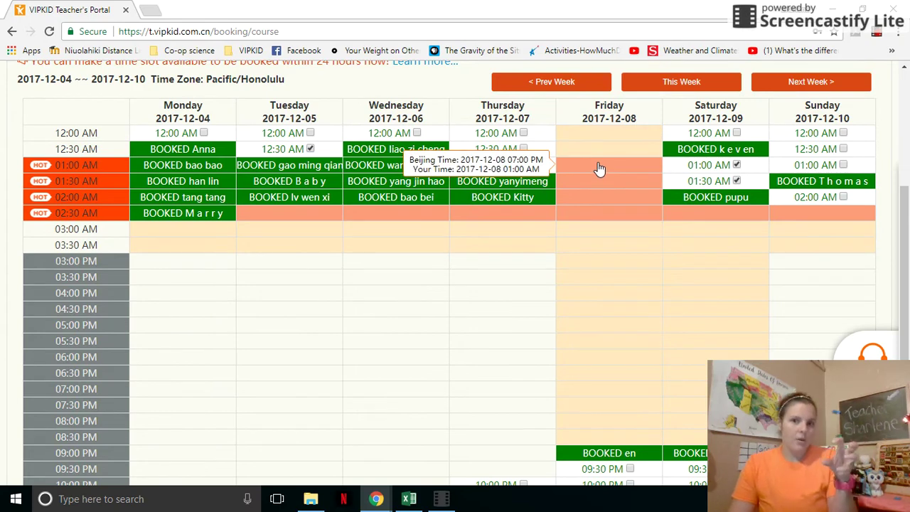
{"action": "scroll", "coordinate": [600, 168], "scroll_direction": "up", "scroll_amount": 1}
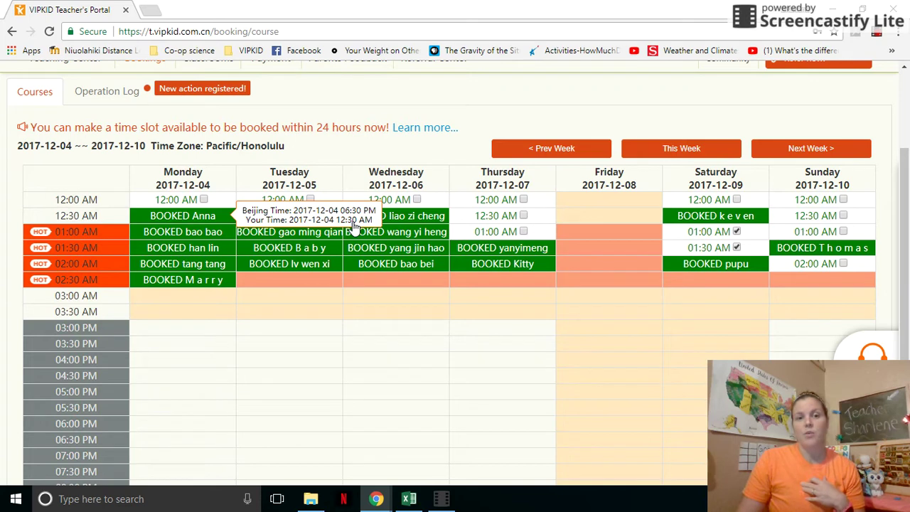
{"action": "left_click", "coordinate": [177, 222]}
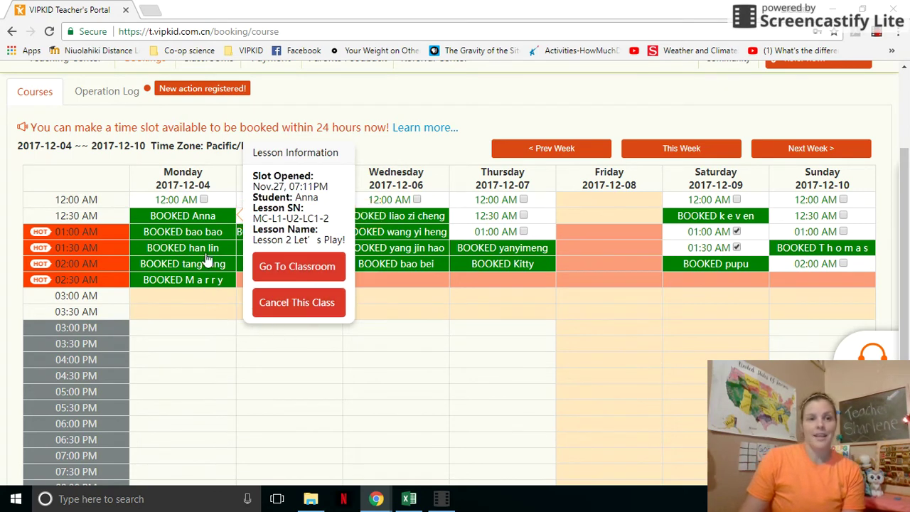
{"action": "left_click", "coordinate": [171, 206]}
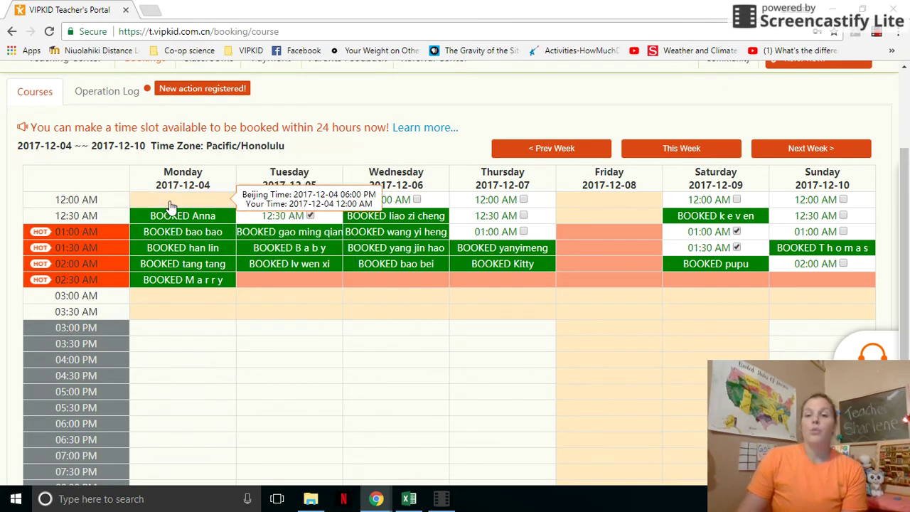
{"action": "left_click", "coordinate": [171, 206]}
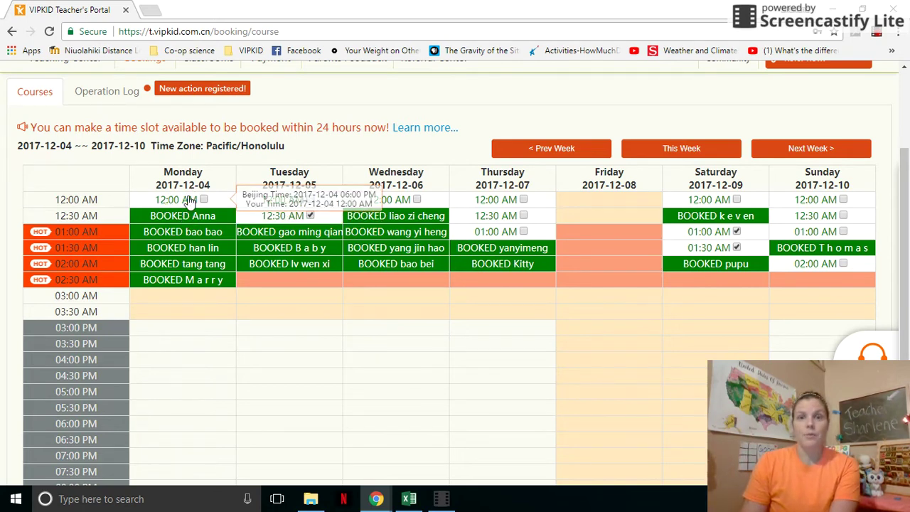
{"action": "left_click", "coordinate": [204, 199]}
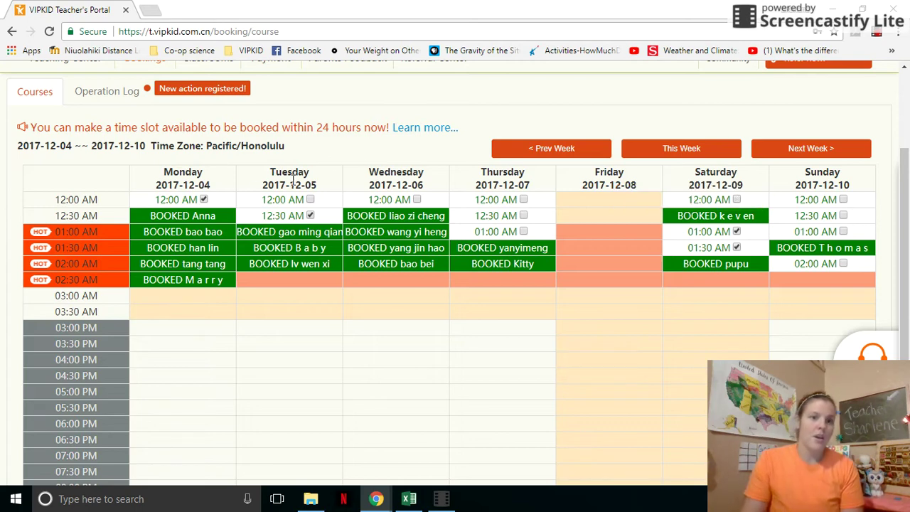
{"action": "left_click", "coordinate": [204, 200]}
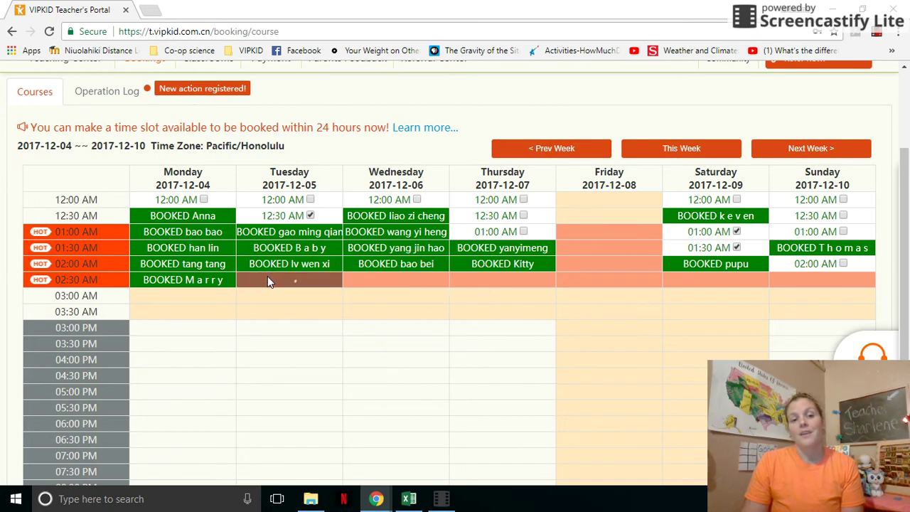
{"action": "left_click", "coordinate": [310, 279]}
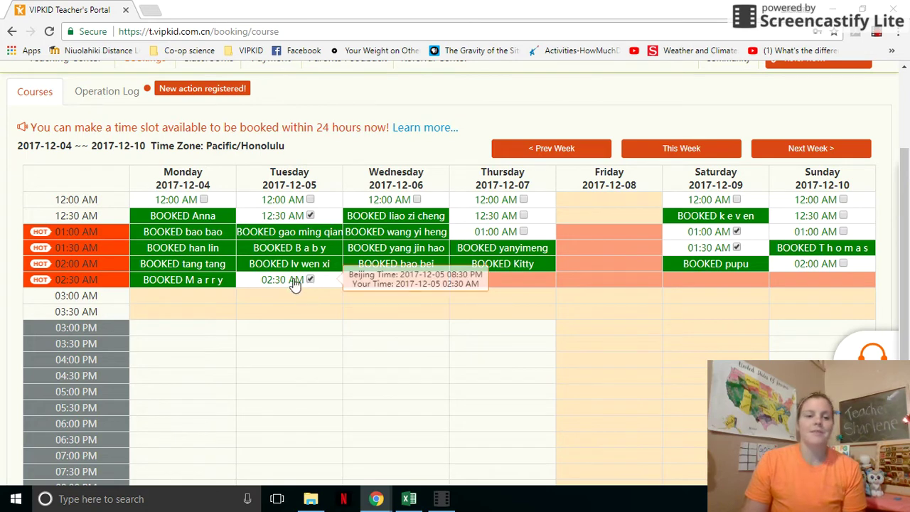
{"action": "left_click", "coordinate": [293, 283]}
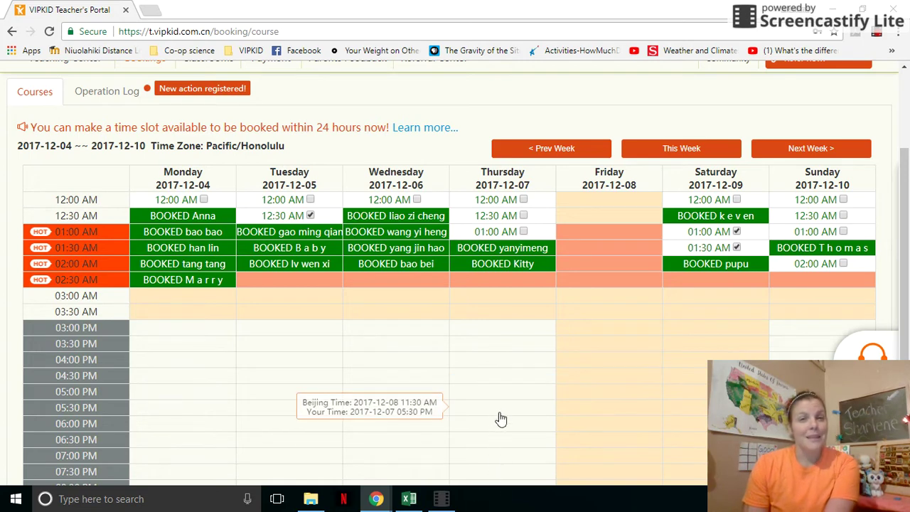
{"action": "scroll", "coordinate": [522, 420], "scroll_direction": "down", "scroll_amount": 1}
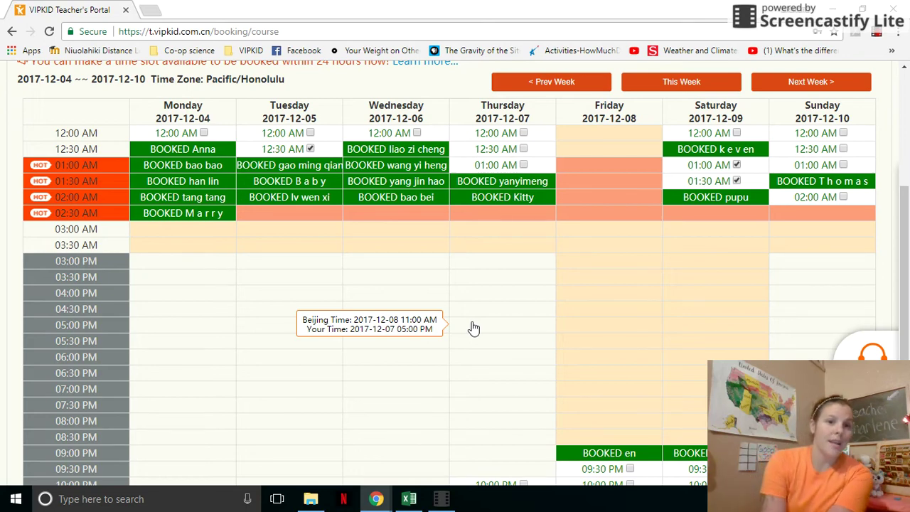
{"action": "left_click", "coordinate": [677, 328]}
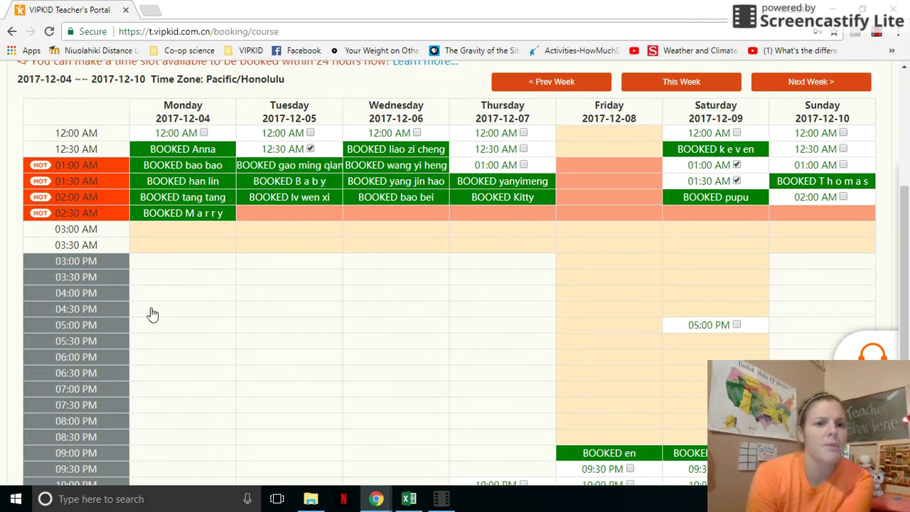
{"action": "left_click", "coordinate": [183, 138]}
{"action": "left_click", "coordinate": [184, 138]}
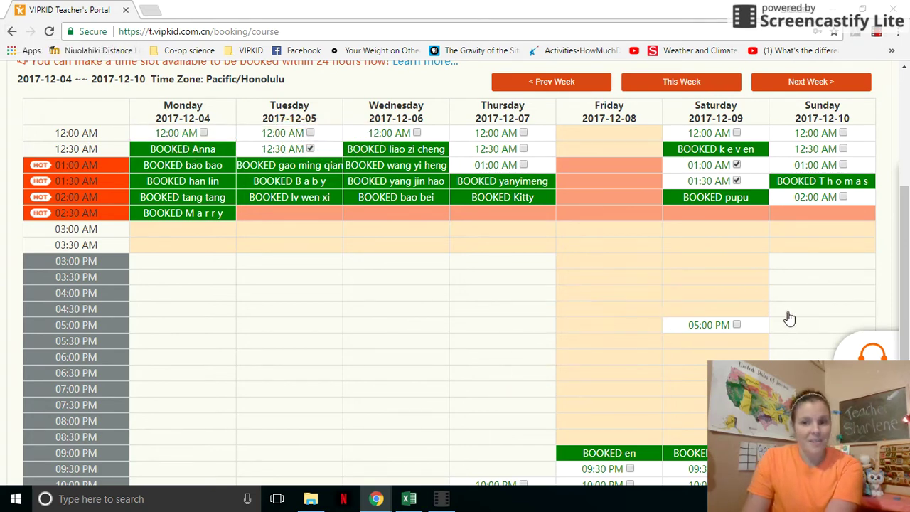
{"action": "left_click", "coordinate": [726, 329]}
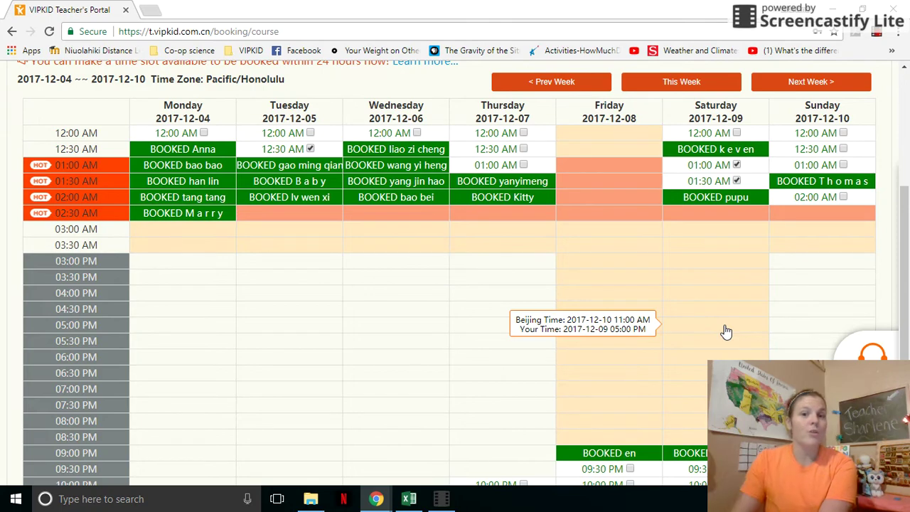
{"action": "scroll", "coordinate": [726, 331], "scroll_direction": "up", "scroll_amount": 3}
{"action": "scroll", "coordinate": [392, 104], "scroll_direction": "down", "scroll_amount": 4}
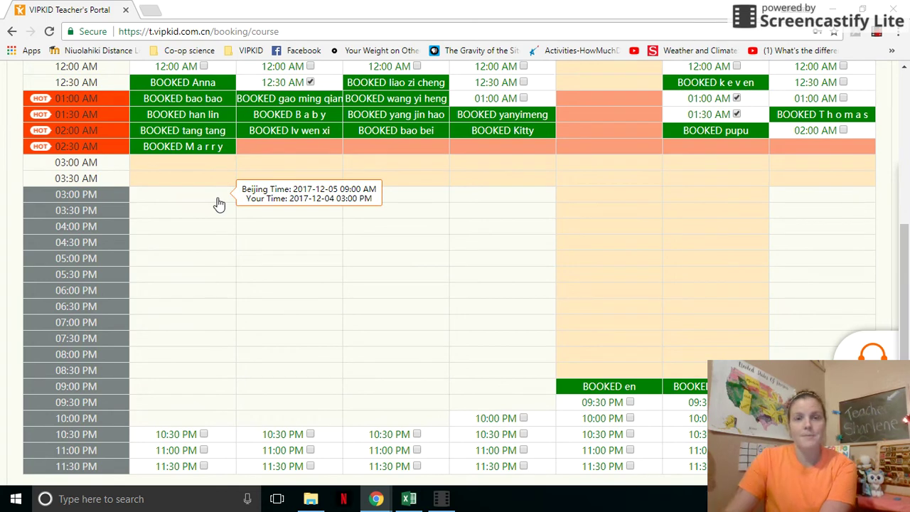
{"action": "scroll", "coordinate": [221, 199], "scroll_direction": "up", "scroll_amount": 1}
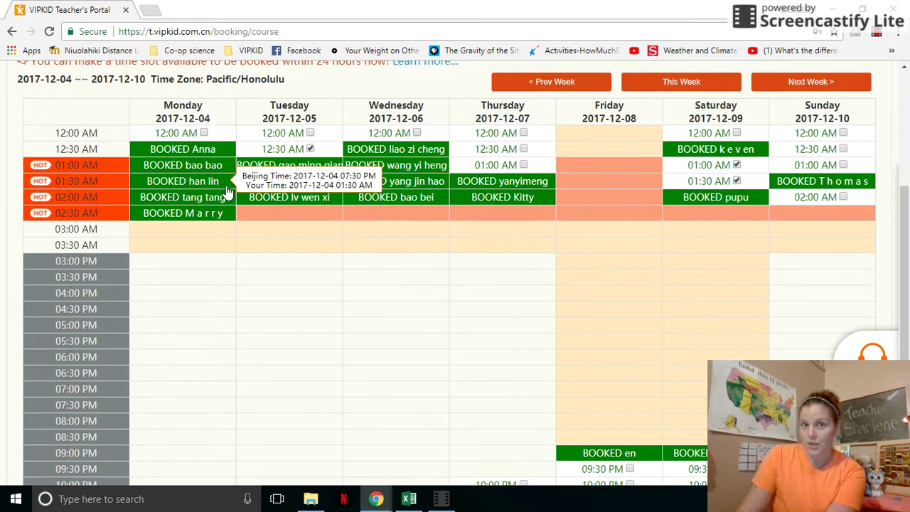
{"action": "scroll", "coordinate": [226, 193], "scroll_direction": "up", "scroll_amount": 2}
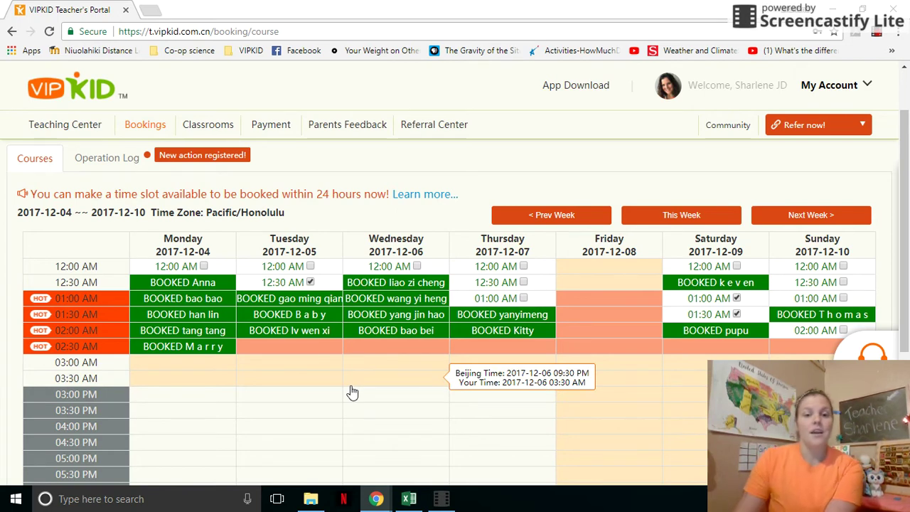
{"action": "left_click", "coordinate": [412, 301]}
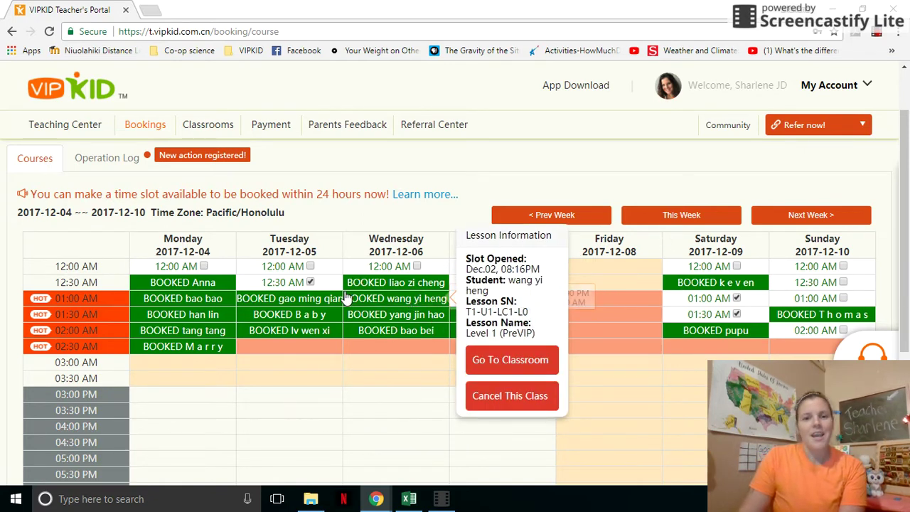
{"action": "left_click", "coordinate": [383, 394]}
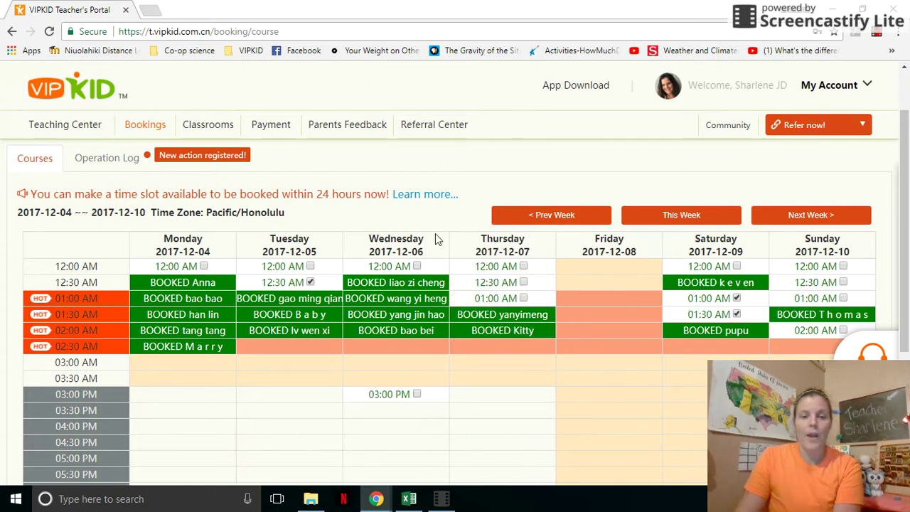
{"action": "left_click", "coordinate": [384, 404]}
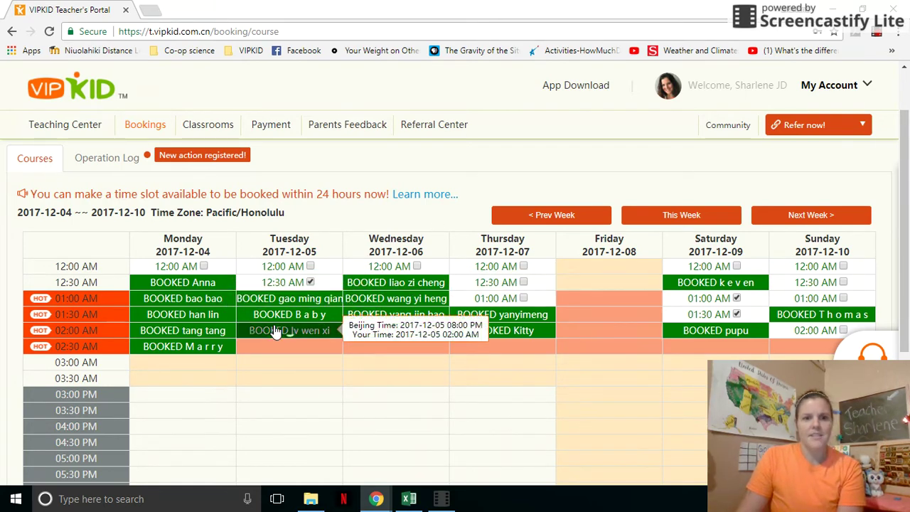
{"action": "left_click", "coordinate": [502, 177]}
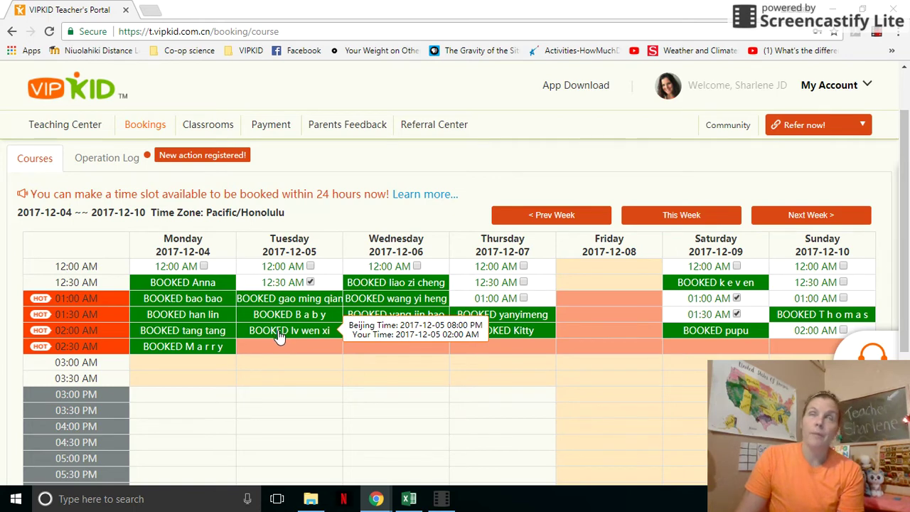
{"action": "left_click", "coordinate": [232, 126]}
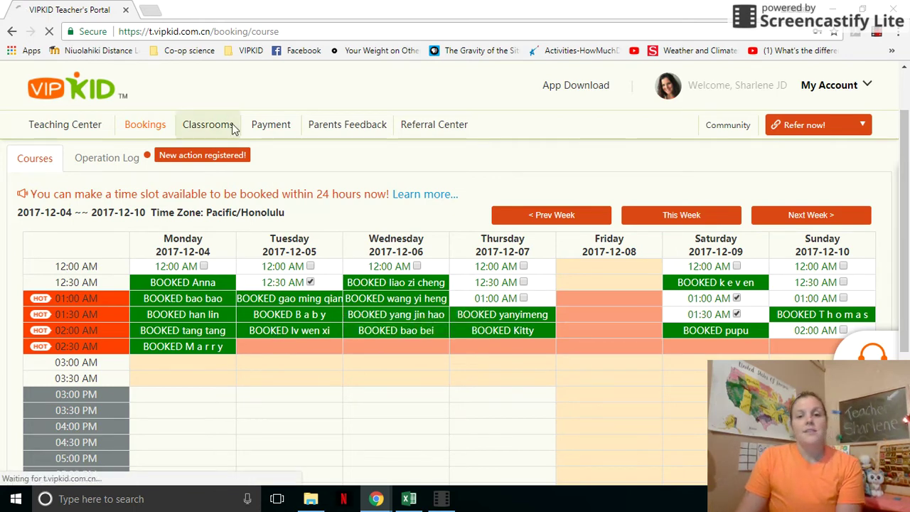
Step: Scan the December 2017 classrooms list and preview a Level 1 (PreVIP) lesson's slides
{"action": "scroll", "coordinate": [258, 128], "scroll_direction": "down", "scroll_amount": 5}
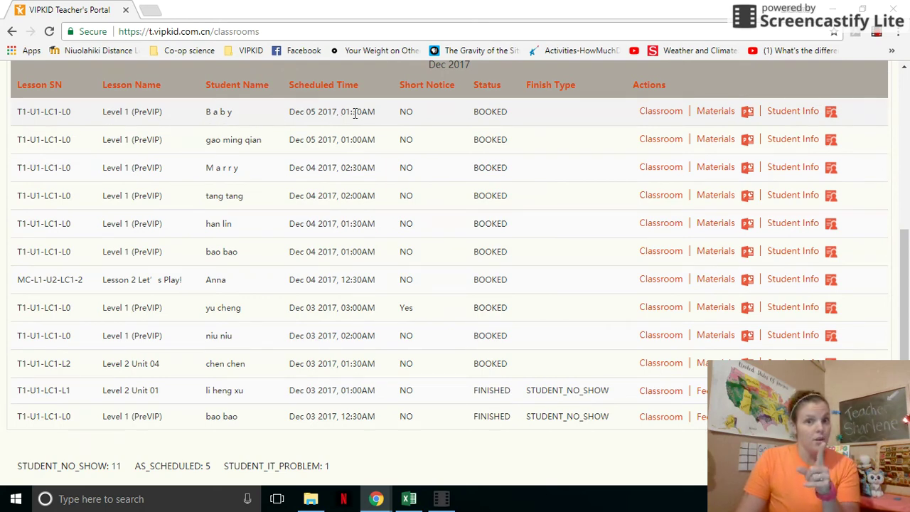
{"action": "scroll", "coordinate": [356, 114], "scroll_direction": "up", "scroll_amount": 1}
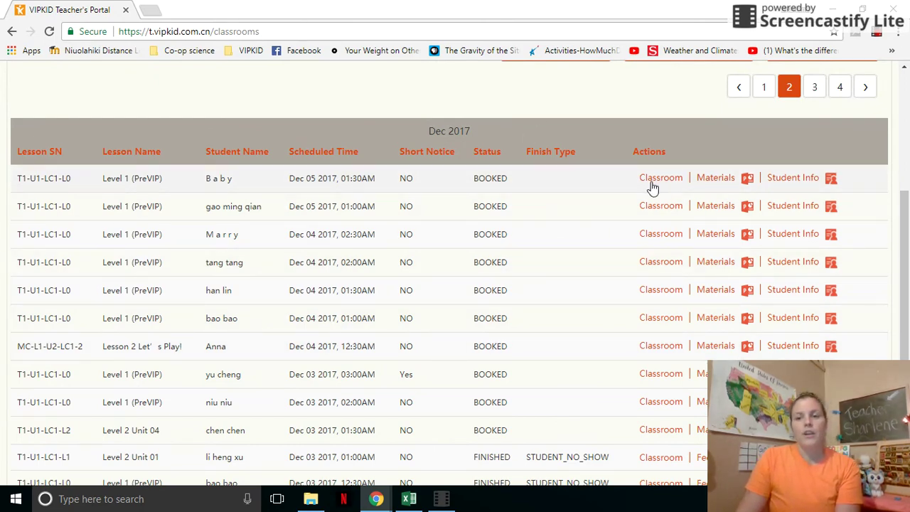
{"action": "scroll", "coordinate": [652, 187], "scroll_direction": "down", "scroll_amount": 1}
{"action": "scroll", "coordinate": [648, 223], "scroll_direction": "up", "scroll_amount": 2}
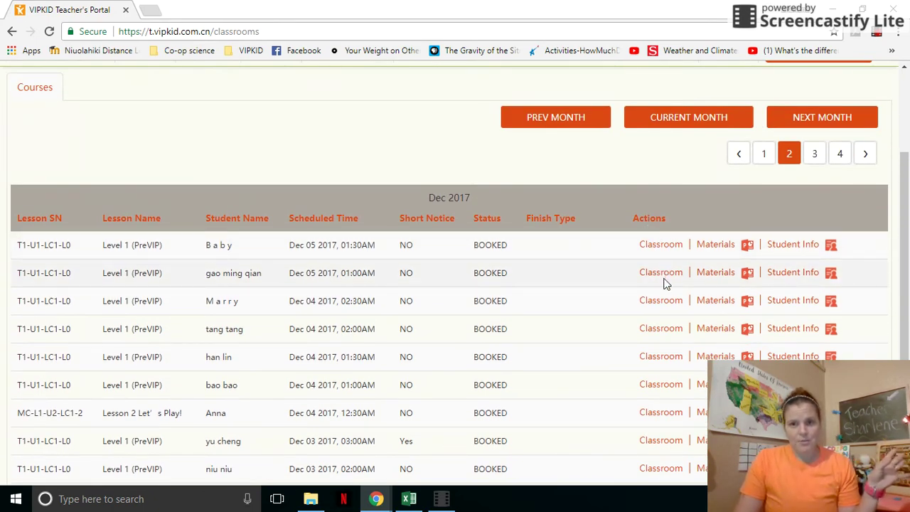
{"action": "left_click", "coordinate": [716, 272]}
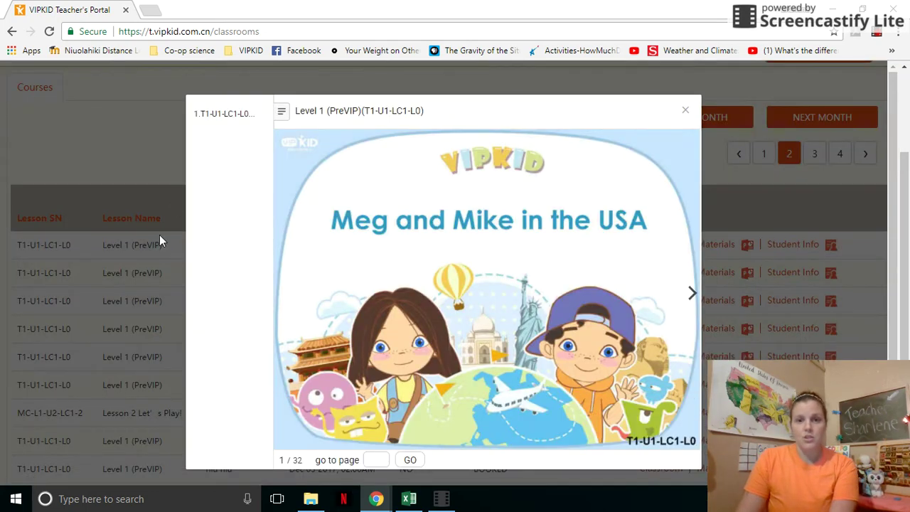
{"action": "left_click", "coordinate": [686, 113]}
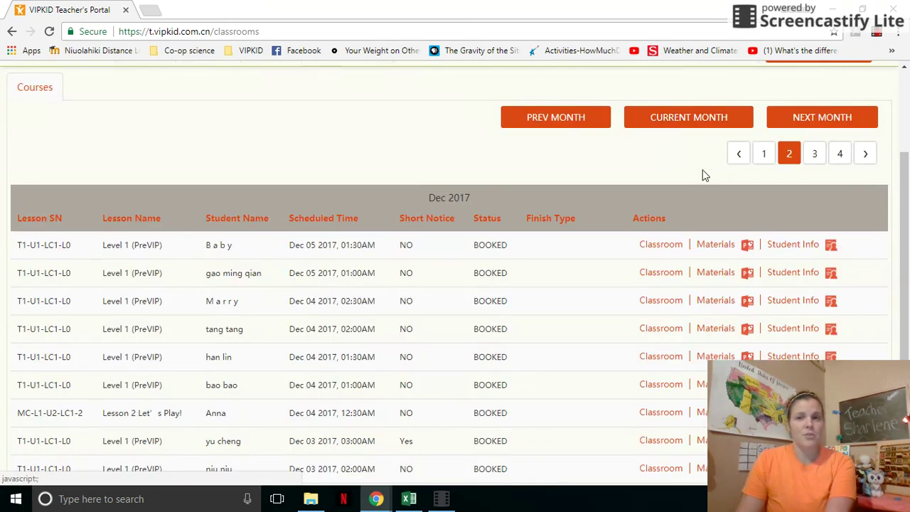
Step: Check the student profile for the Dec 05 01:30 AM lesson, then close it
{"action": "left_click", "coordinate": [796, 246]}
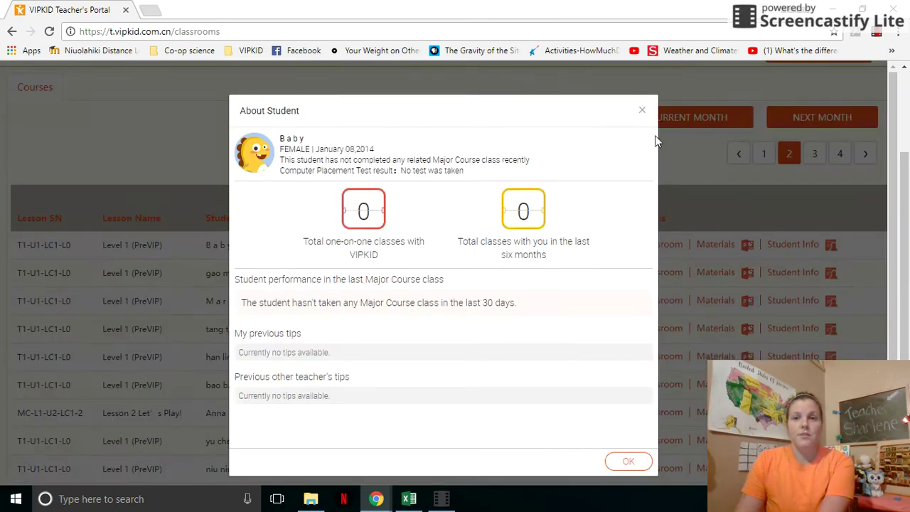
{"action": "left_click", "coordinate": [643, 114]}
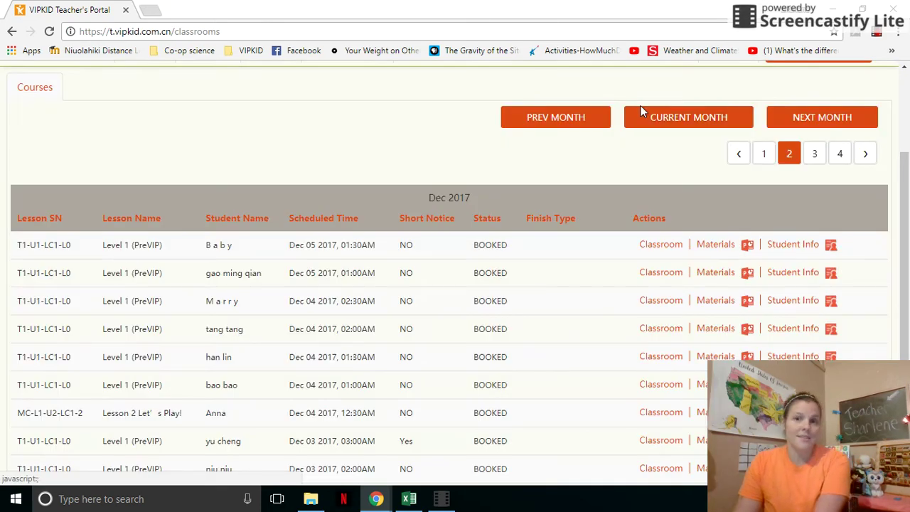
{"action": "scroll", "coordinate": [662, 124], "scroll_direction": "down", "scroll_amount": 1}
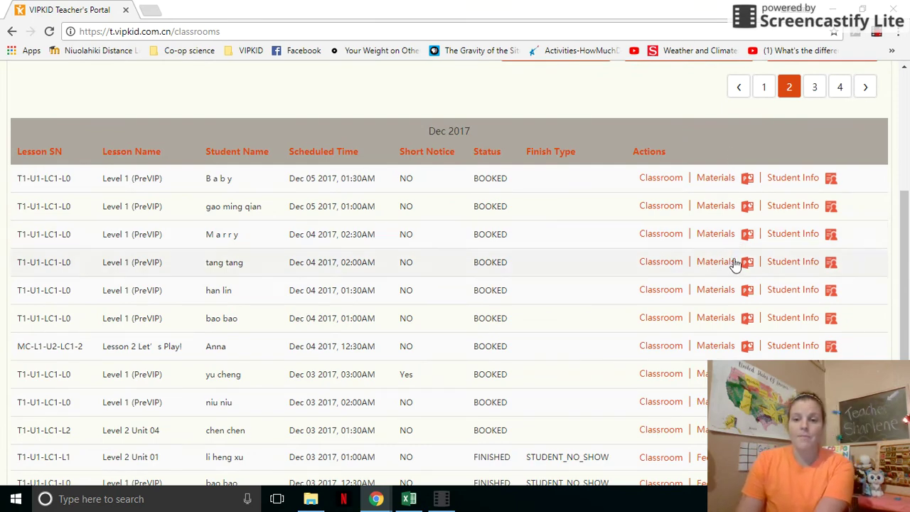
Step: Highlight the Dec 03 01:00 AM STUDENT_NO_SHOW rows, then switch the Classrooms list to page 3
{"action": "scroll", "coordinate": [711, 245], "scroll_direction": "down", "scroll_amount": 1}
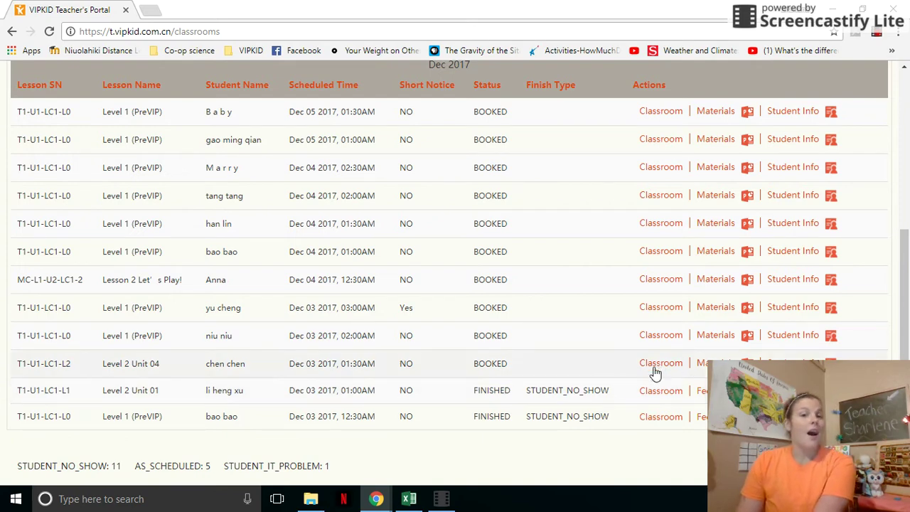
{"action": "left_click_drag", "start_coordinate": [526, 393], "coordinate": [615, 403]}
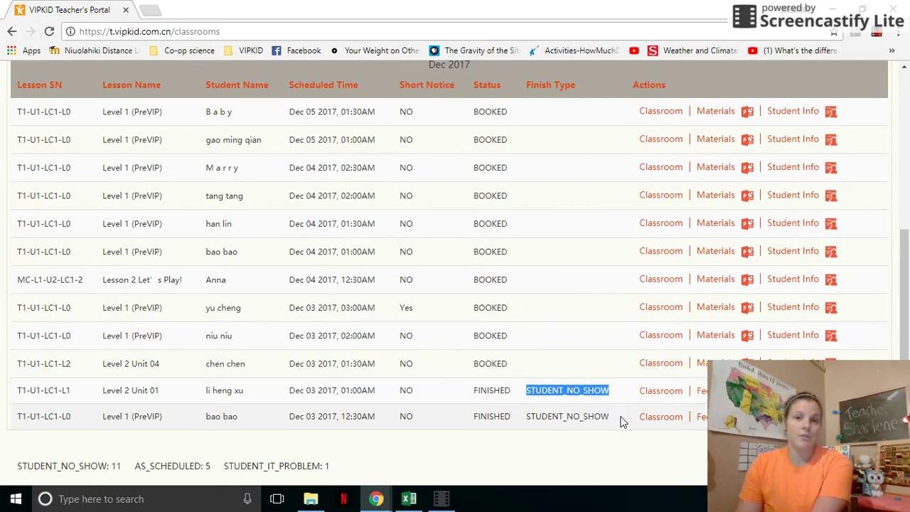
{"action": "left_click", "coordinate": [333, 391]}
{"action": "left_click_drag", "start_coordinate": [332, 391], "coordinate": [396, 403]}
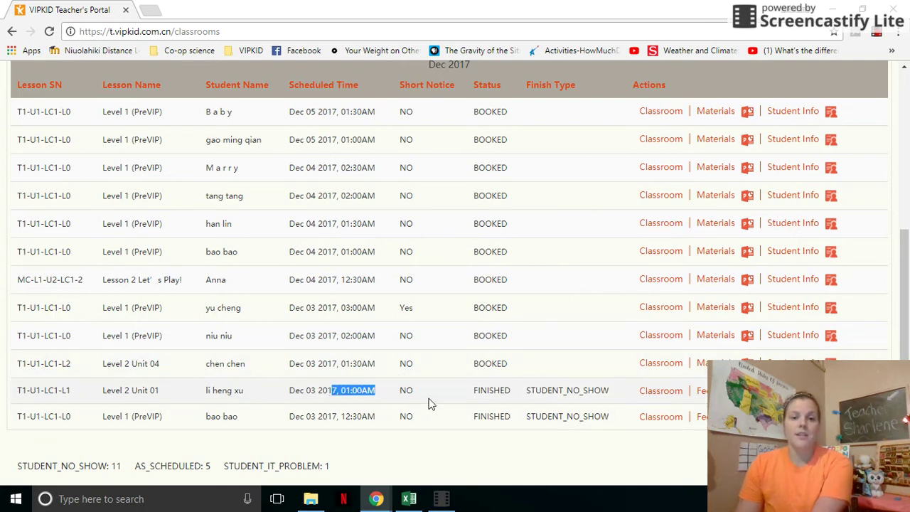
{"action": "left_click_drag", "start_coordinate": [527, 392], "coordinate": [609, 389]}
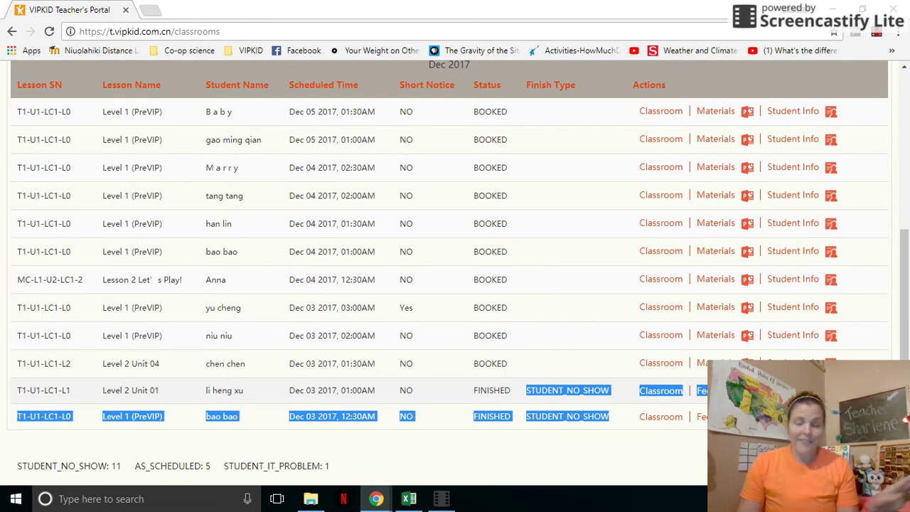
{"action": "left_click", "coordinate": [565, 375]}
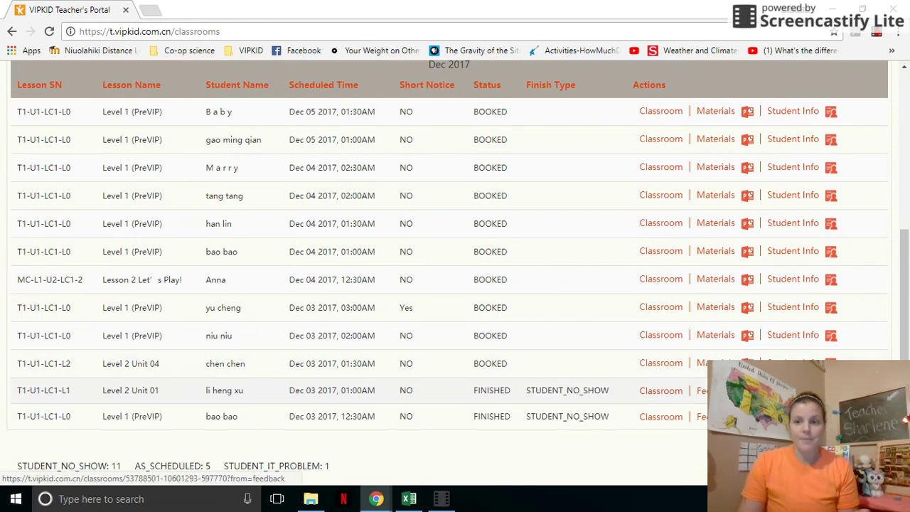
{"action": "scroll", "coordinate": [819, 221], "scroll_direction": "up", "scroll_amount": 3}
{"action": "left_click", "coordinate": [814, 223]}
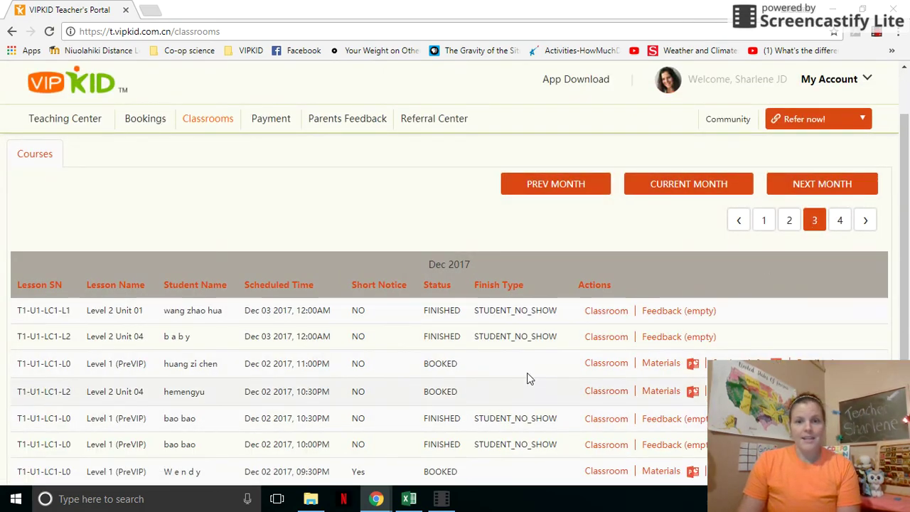
Step: Switch to page 4 of the December classes and highlight an AS_SCHEDULED finish type
{"action": "scroll", "coordinate": [526, 377], "scroll_direction": "down", "scroll_amount": 3}
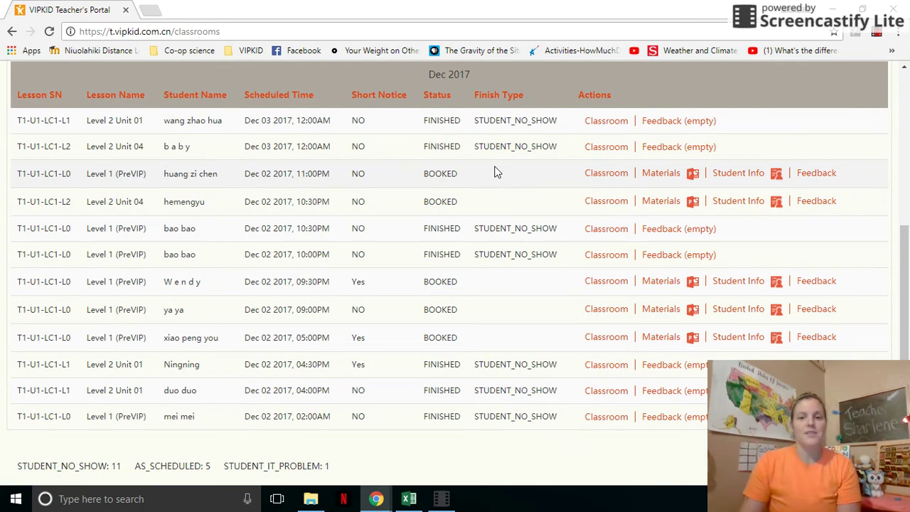
{"action": "scroll", "coordinate": [782, 150], "scroll_direction": "up", "scroll_amount": 1}
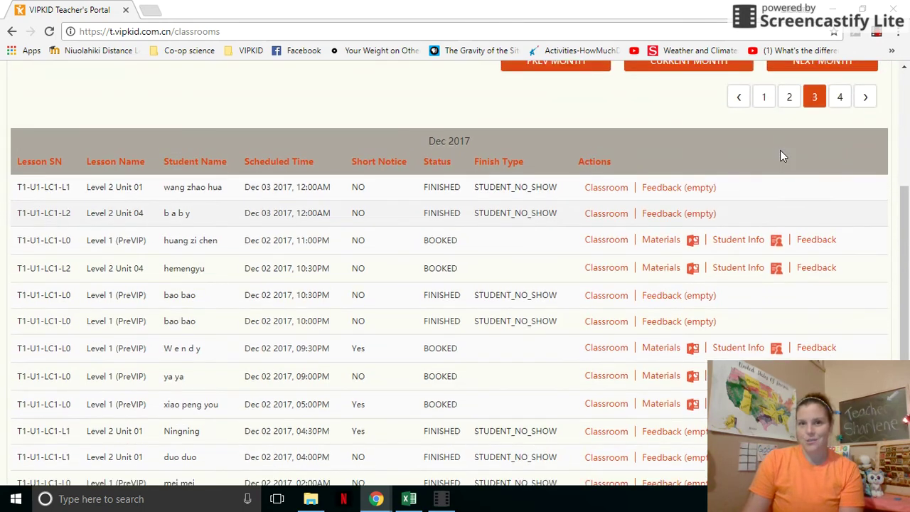
{"action": "left_click", "coordinate": [837, 98]}
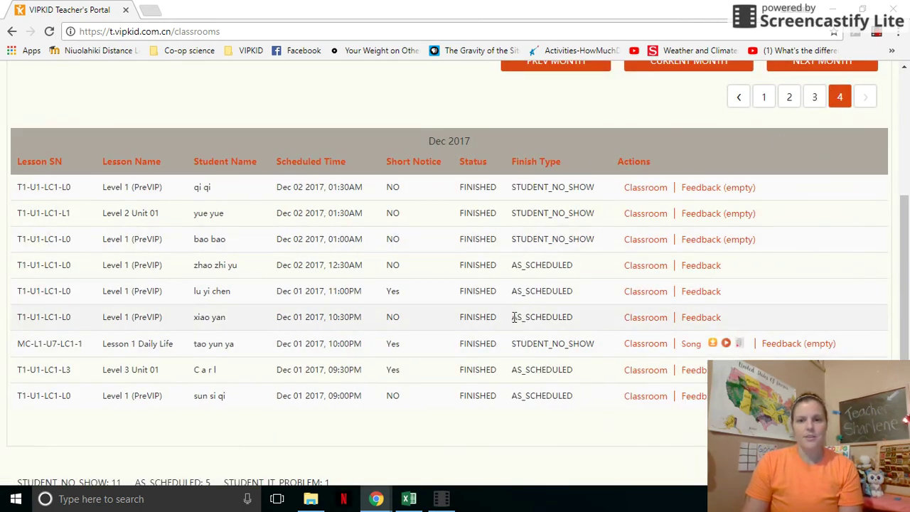
{"action": "left_click_drag", "start_coordinate": [513, 317], "coordinate": [585, 320]}
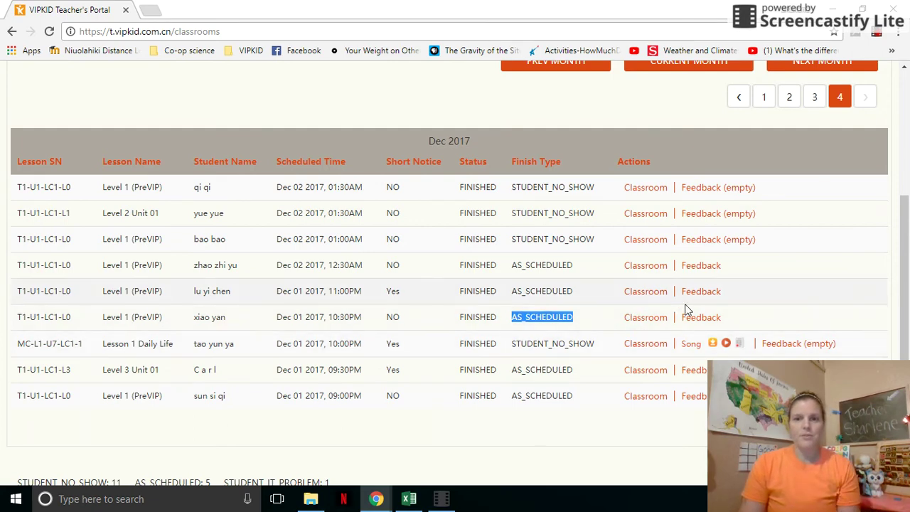
{"action": "scroll", "coordinate": [700, 317], "scroll_direction": "up", "scroll_amount": 3}
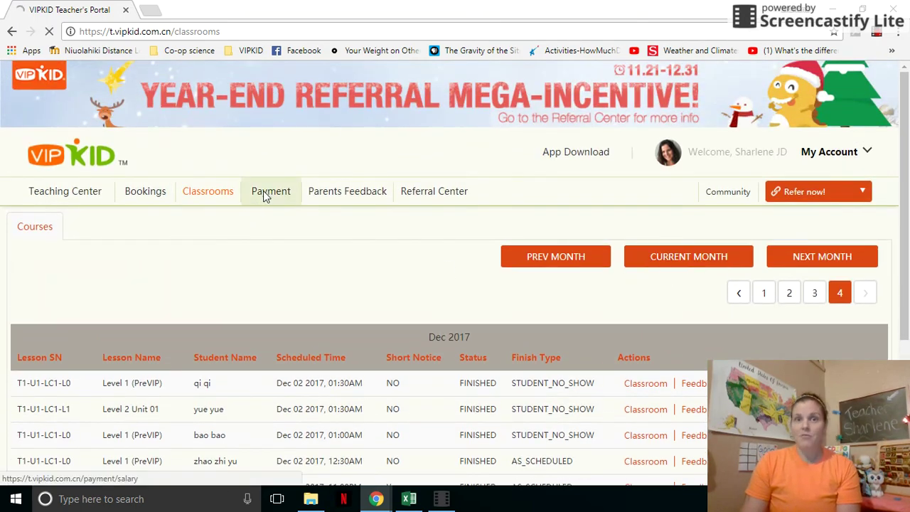
Step: Open the monthly payment page and point out the N/A total payment
{"action": "left_click", "coordinate": [263, 192]}
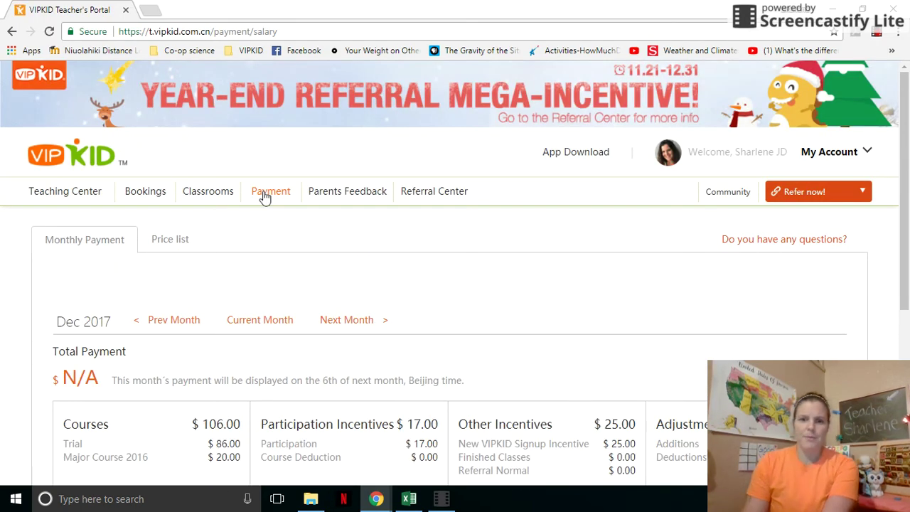
{"action": "scroll", "coordinate": [269, 176], "scroll_direction": "down", "scroll_amount": 1}
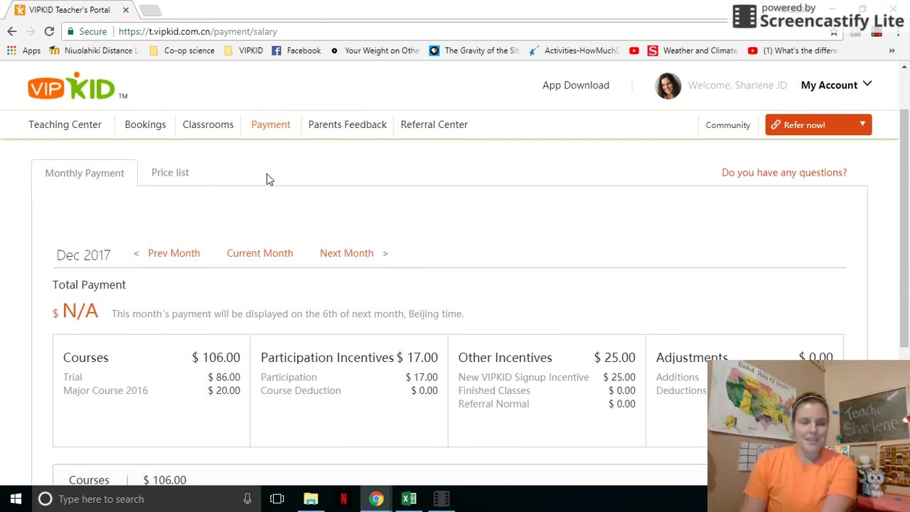
{"action": "scroll", "coordinate": [267, 179], "scroll_direction": "down", "scroll_amount": 2}
{"action": "scroll", "coordinate": [267, 179], "scroll_direction": "up", "scroll_amount": 1}
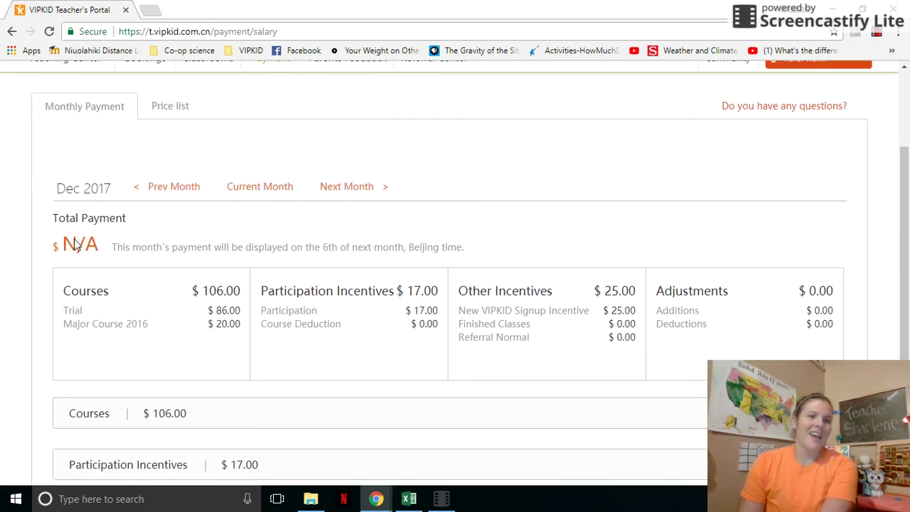
{"action": "left_click_drag", "start_coordinate": [64, 244], "coordinate": [469, 253]}
{"action": "left_click", "coordinate": [120, 247]}
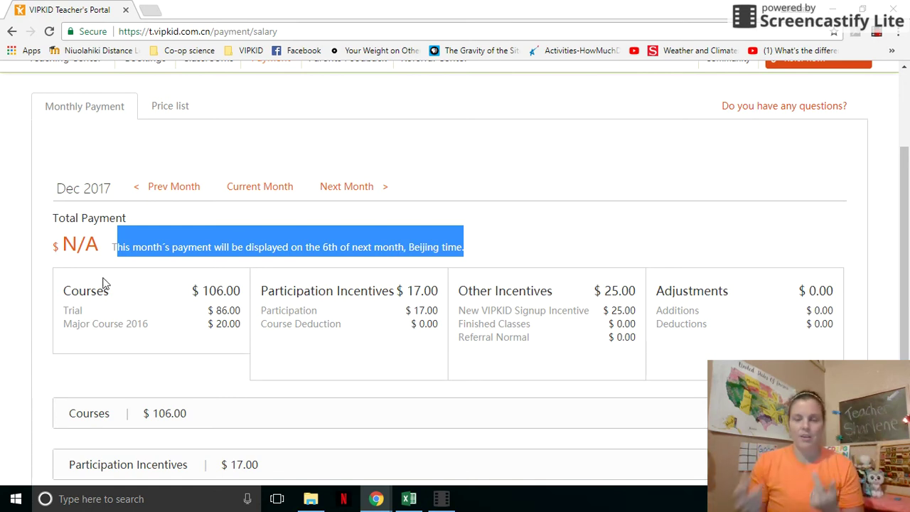
Step: Expand Other Incentives to show the $25.00 signup incentive from five $5.00 conversions
{"action": "scroll", "coordinate": [103, 283], "scroll_direction": "down", "scroll_amount": 1}
{"action": "left_click", "coordinate": [342, 271]}
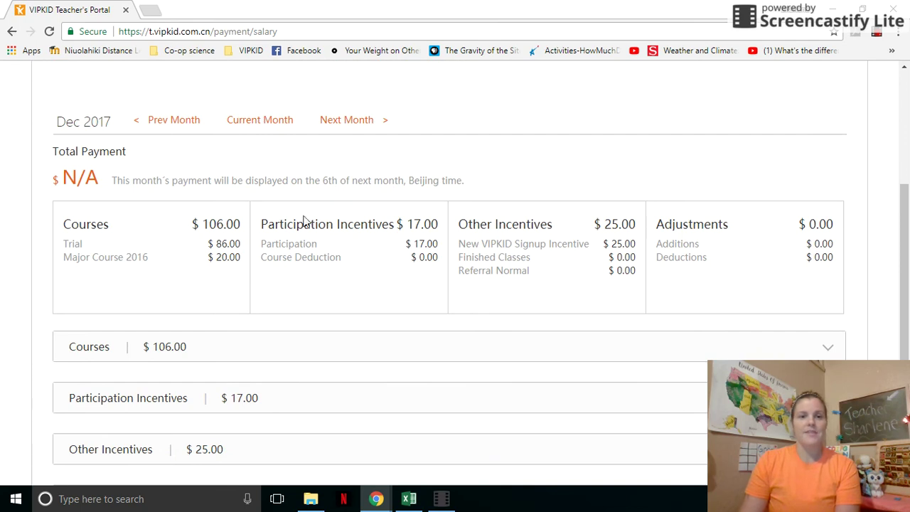
{"action": "scroll", "coordinate": [205, 219], "scroll_direction": "down", "scroll_amount": 1}
{"action": "left_click_drag", "start_coordinate": [262, 157], "coordinate": [447, 155]}
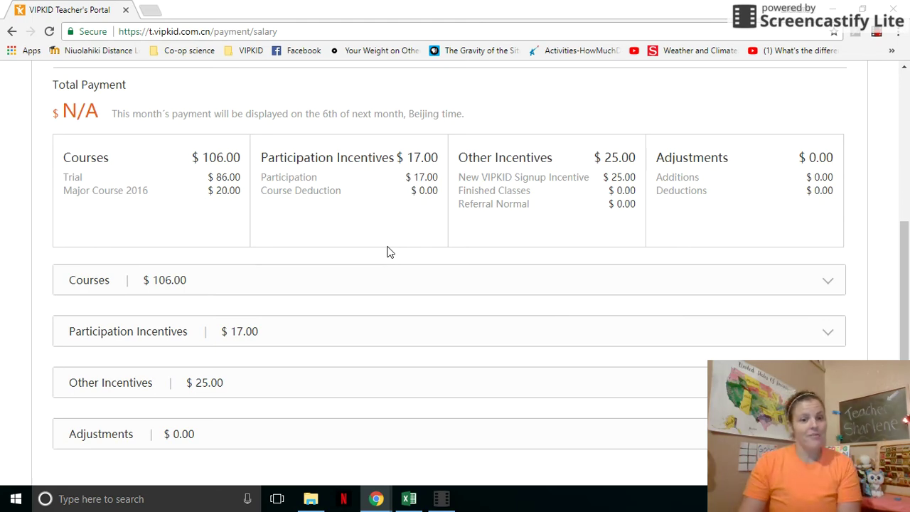
{"action": "left_click", "coordinate": [286, 380]}
{"action": "scroll", "coordinate": [294, 391], "scroll_direction": "down", "scroll_amount": 4}
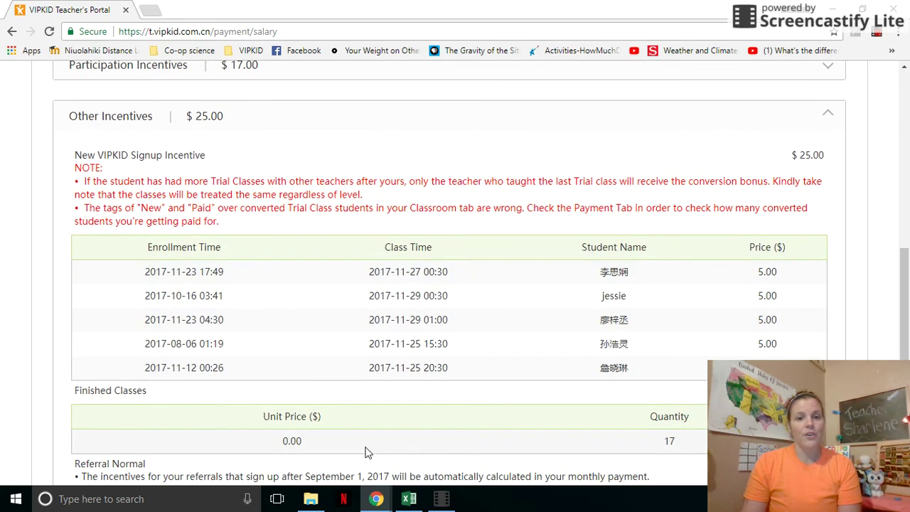
Step: Expand the Participation Incentives breakdown and review the payment sections
{"action": "scroll", "coordinate": [362, 450], "scroll_direction": "down", "scroll_amount": 2}
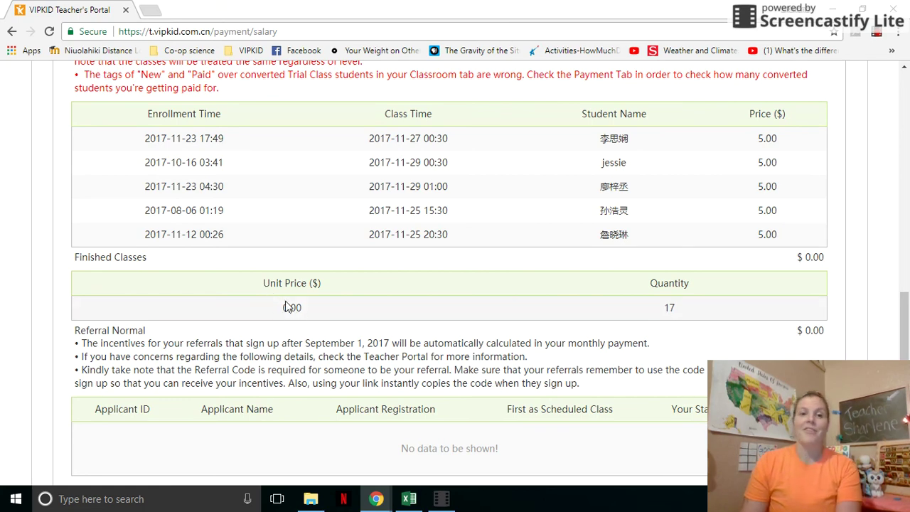
{"action": "scroll", "coordinate": [289, 311], "scroll_direction": "up", "scroll_amount": 7}
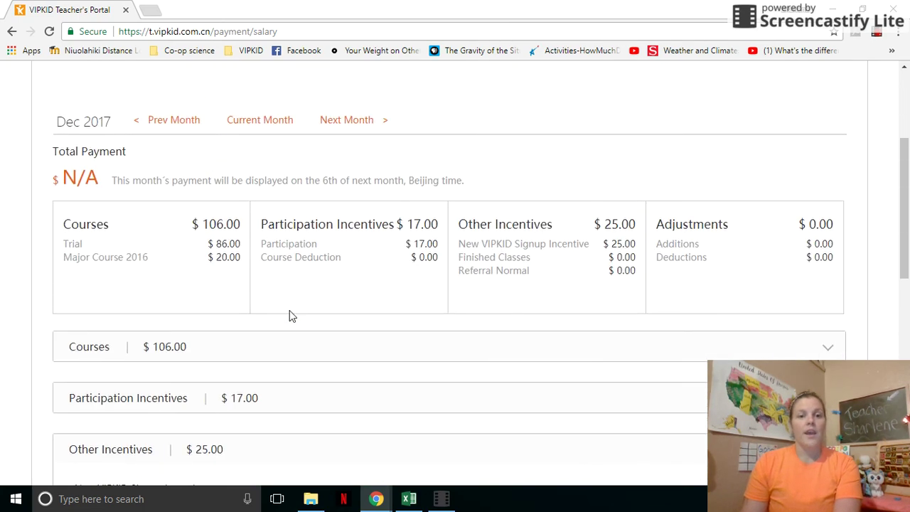
{"action": "scroll", "coordinate": [290, 316], "scroll_direction": "down", "scroll_amount": 3}
{"action": "left_click", "coordinate": [259, 203]}
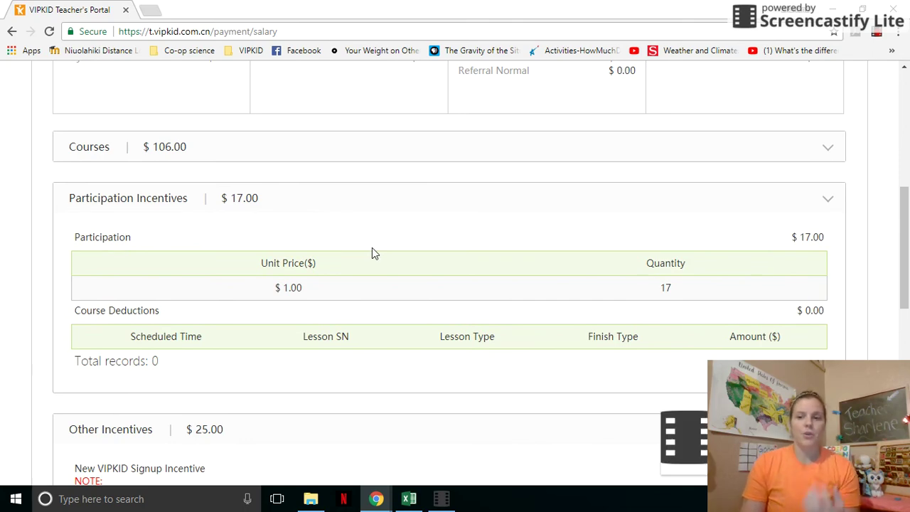
{"action": "scroll", "coordinate": [555, 284], "scroll_direction": "down", "scroll_amount": 1}
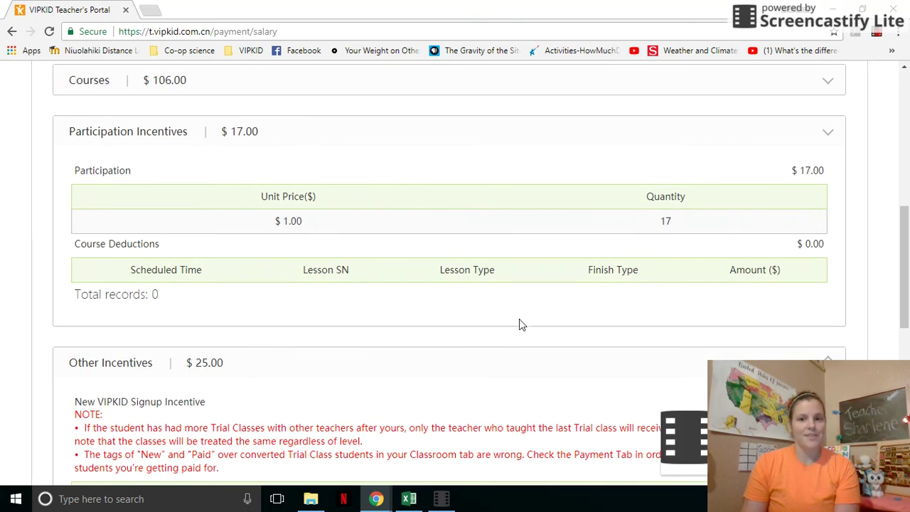
{"action": "scroll", "coordinate": [529, 317], "scroll_direction": "down", "scroll_amount": 3}
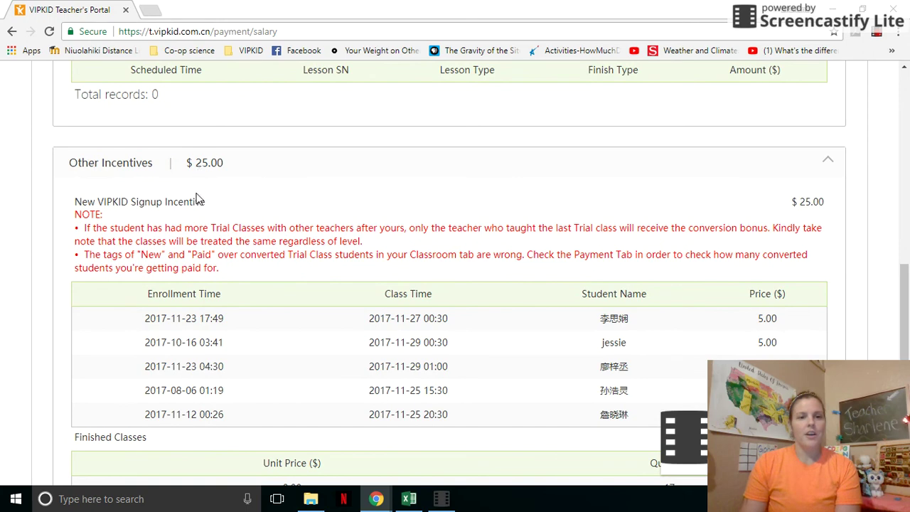
{"action": "scroll", "coordinate": [323, 298], "scroll_direction": "down", "scroll_amount": 2}
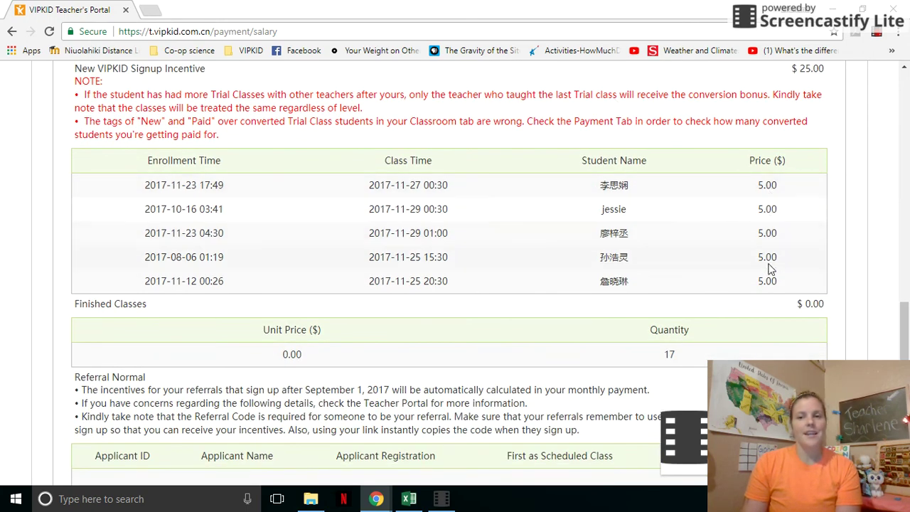
{"action": "scroll", "coordinate": [777, 287], "scroll_direction": "up", "scroll_amount": 1}
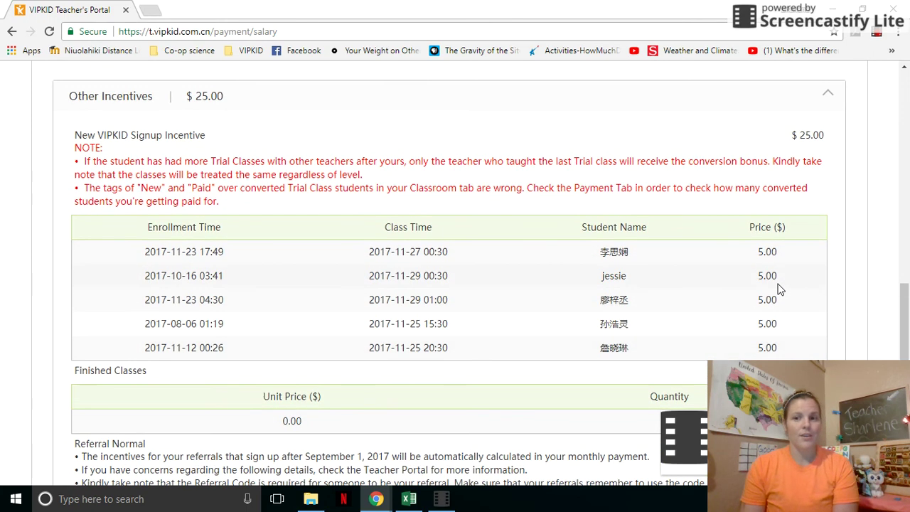
{"action": "scroll", "coordinate": [774, 299], "scroll_direction": "down", "scroll_amount": 3}
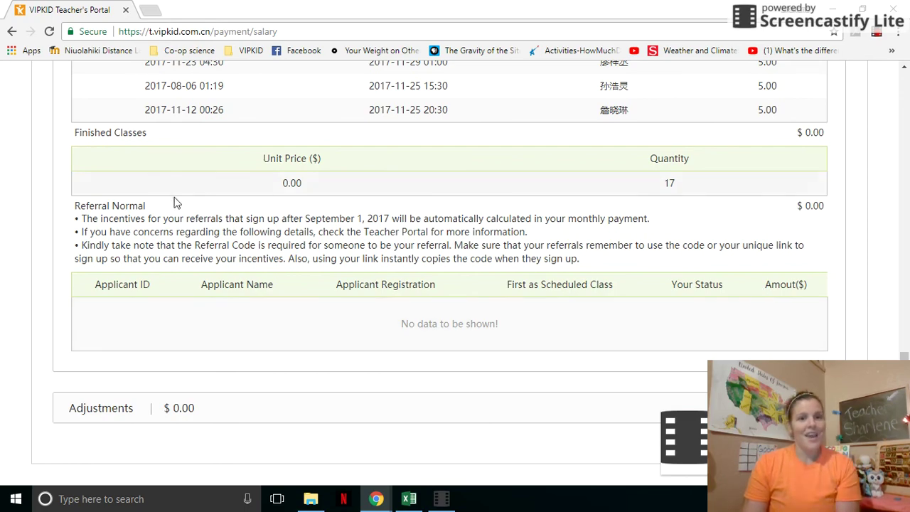
{"action": "scroll", "coordinate": [346, 270], "scroll_direction": "up", "scroll_amount": 15}
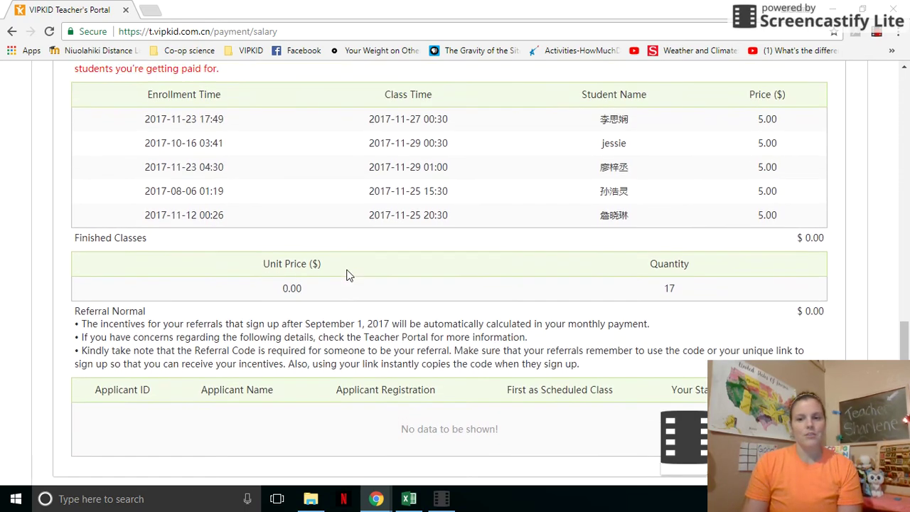
{"action": "scroll", "coordinate": [371, 245], "scroll_direction": "up", "scroll_amount": 2}
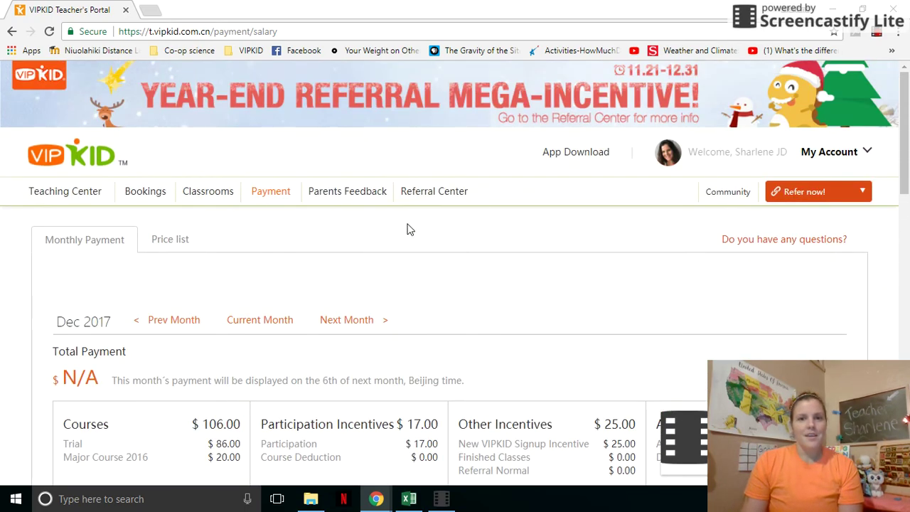
Step: View Parents Feedback, showing a 5.00 average across two excellent comments
{"action": "left_click", "coordinate": [325, 195]}
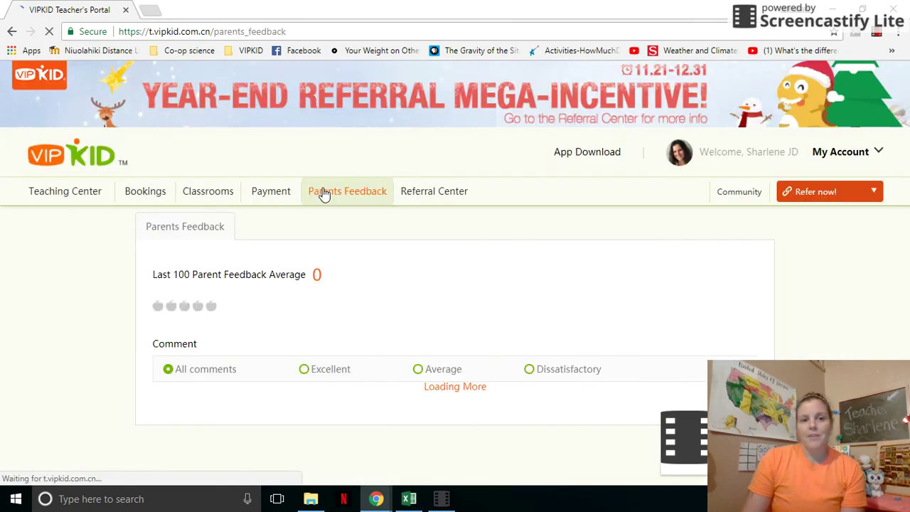
{"action": "scroll", "coordinate": [320, 192], "scroll_direction": "down", "scroll_amount": 3}
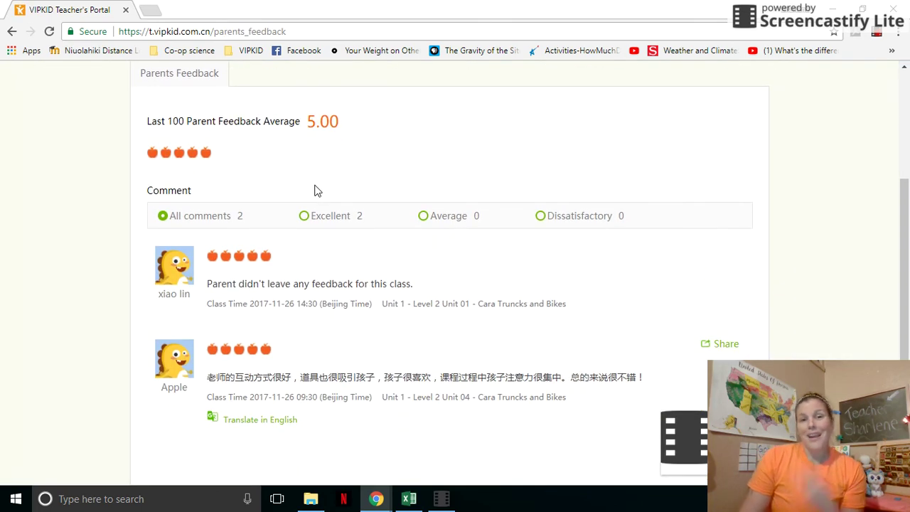
{"action": "scroll", "coordinate": [317, 191], "scroll_direction": "up", "scroll_amount": 3}
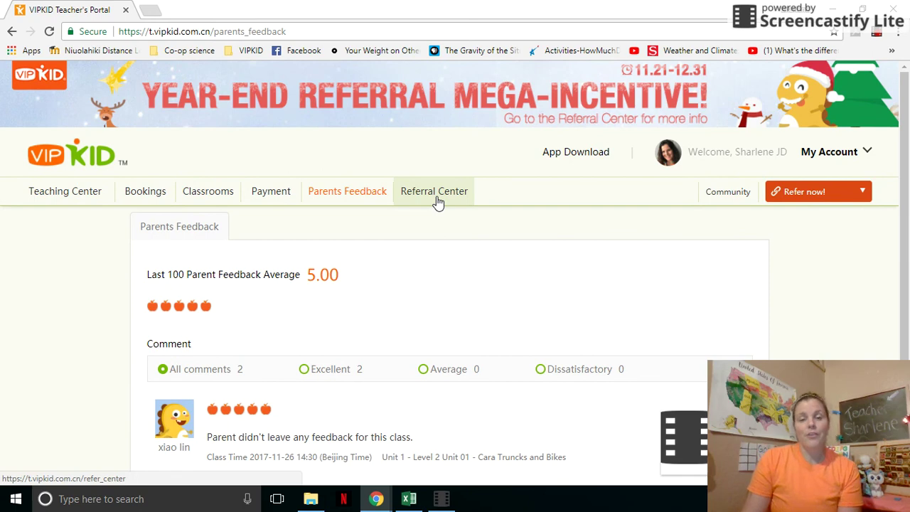